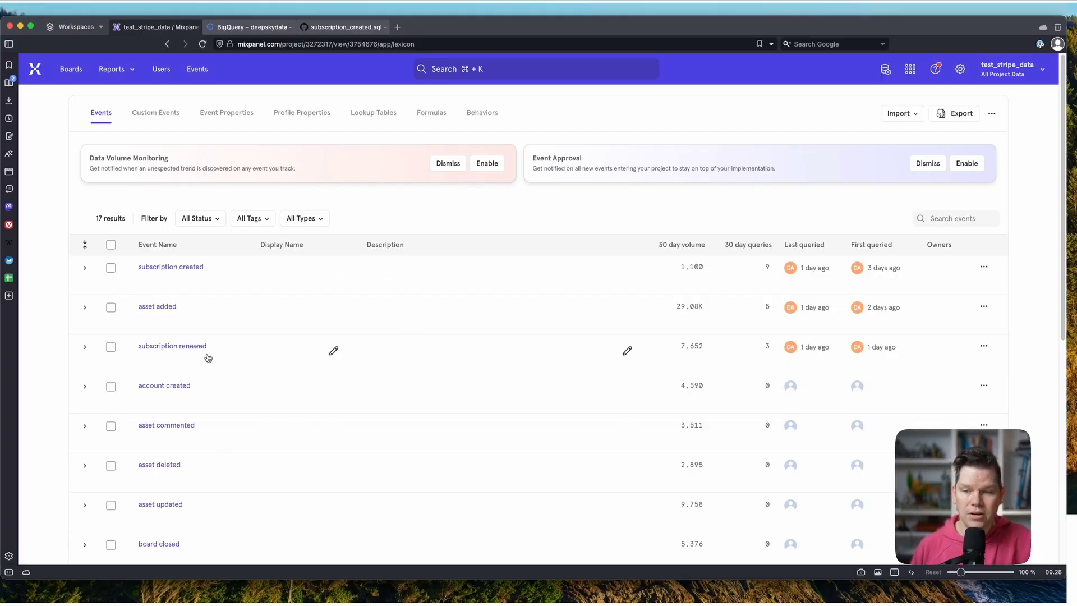
Review the list of tracked events in the project's Lexicon.
scroll(304, 424, "down", 3)
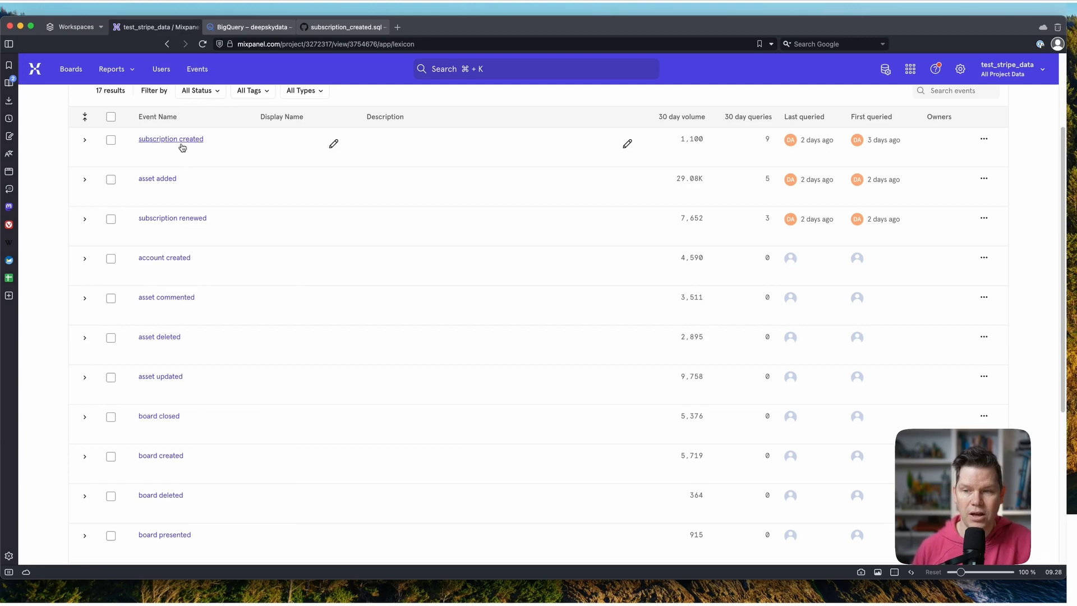
scroll(175, 477, "down", 4)
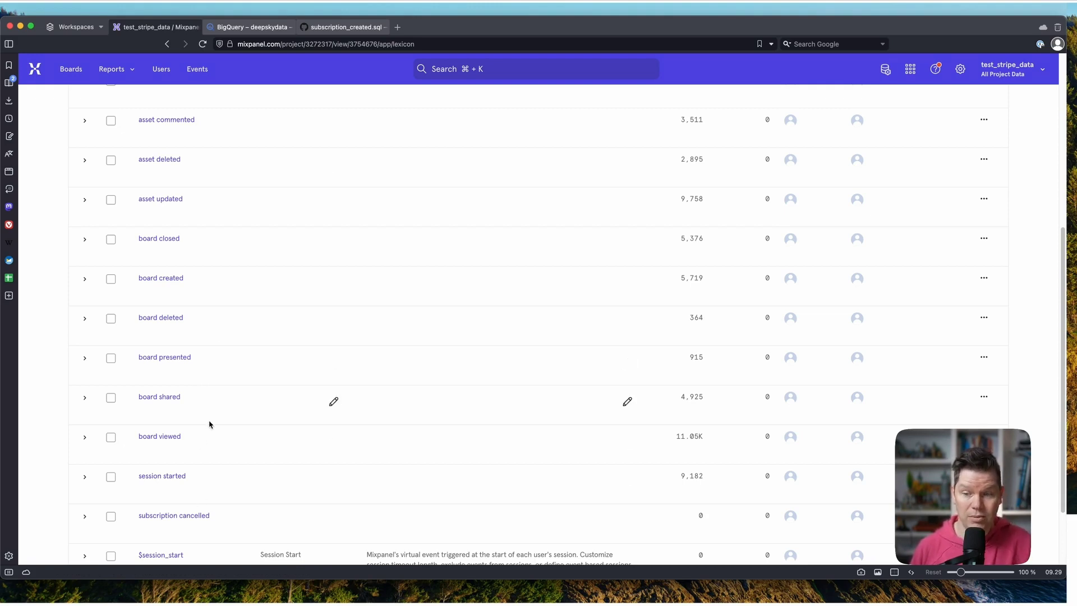
scroll(221, 159, "up", 3)
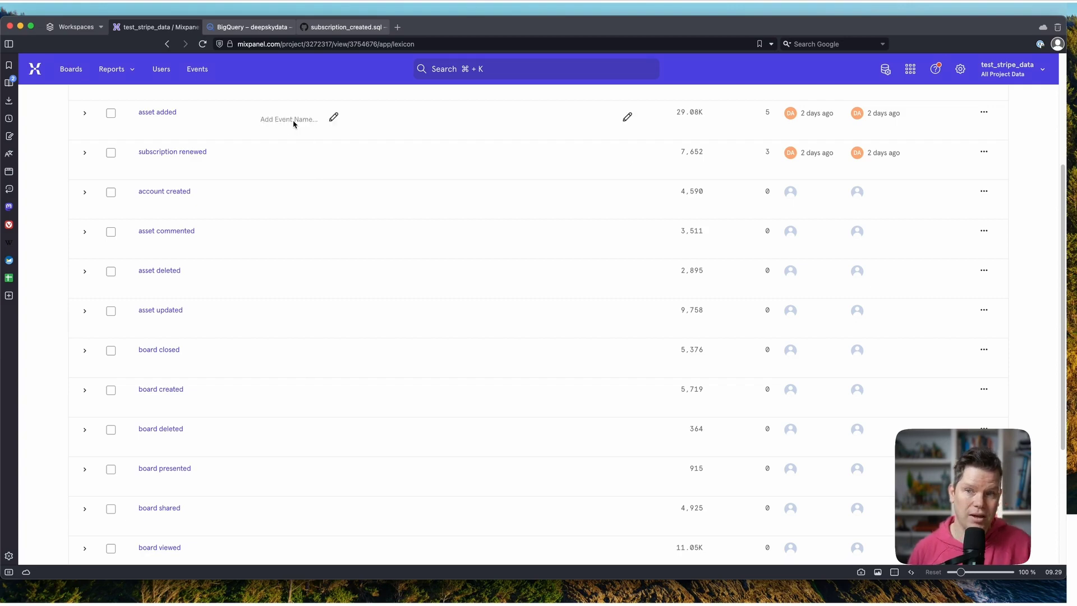
Switch to BigQuery and preview the user_properties table, widening the user_properties column to examine its JSON fields.
left_click(274, 27)
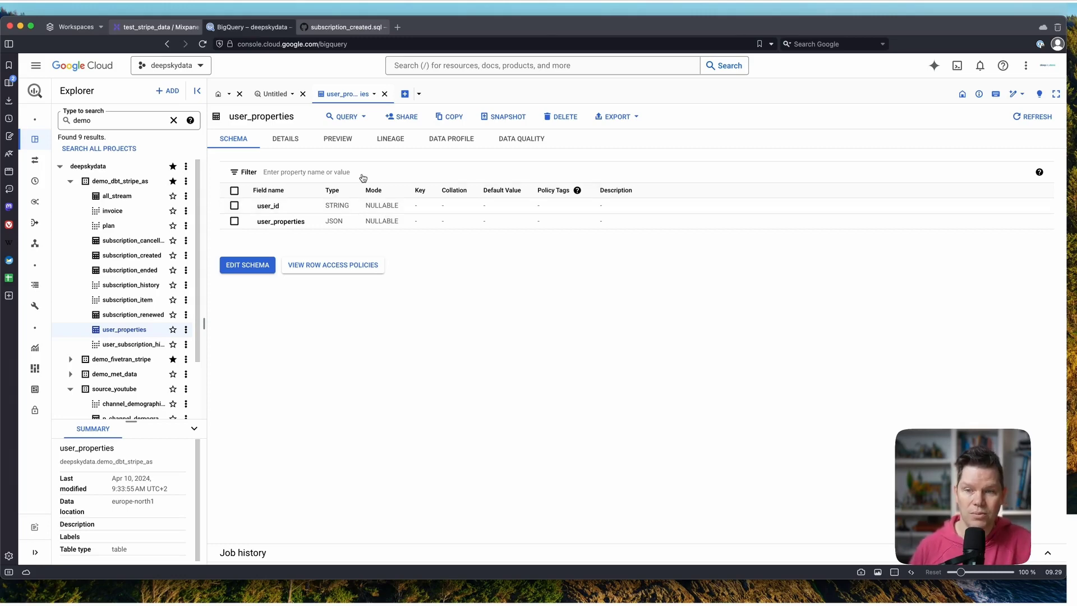
left_click(336, 141)
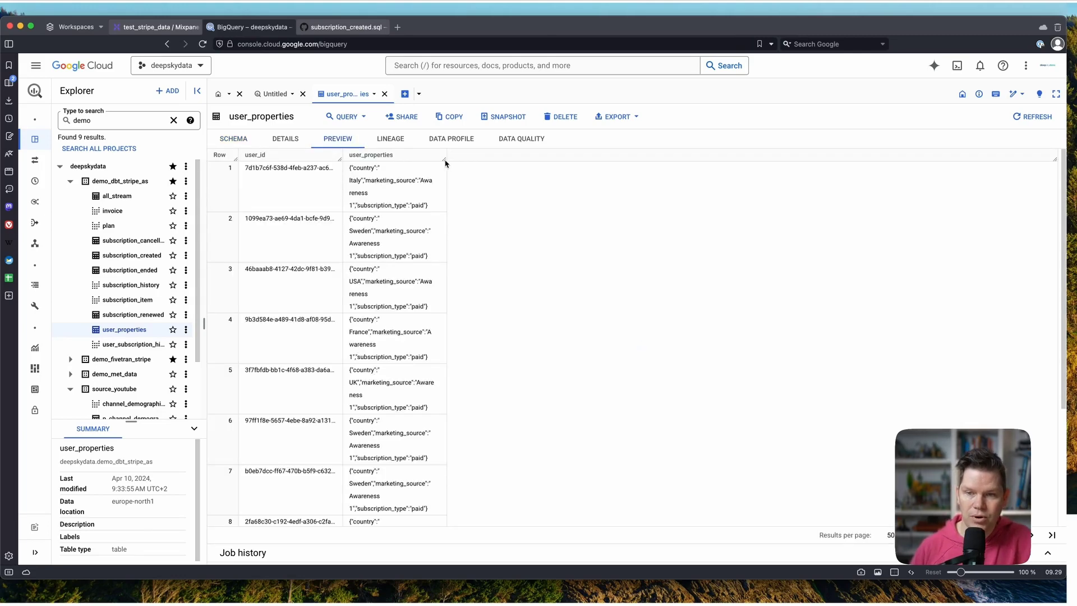
double_click(443, 159)
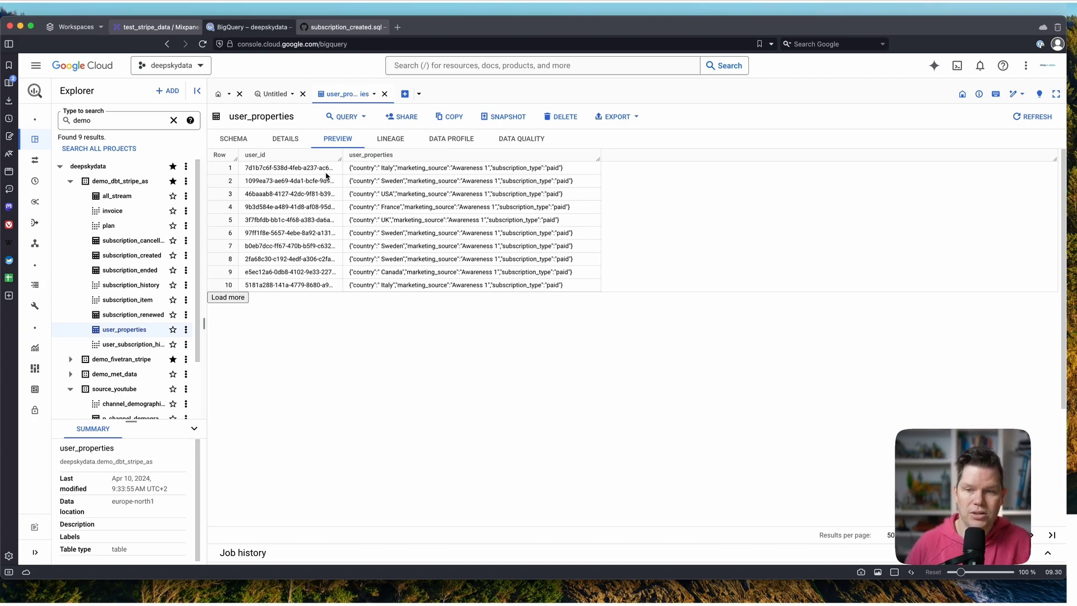
double_click(362, 168)
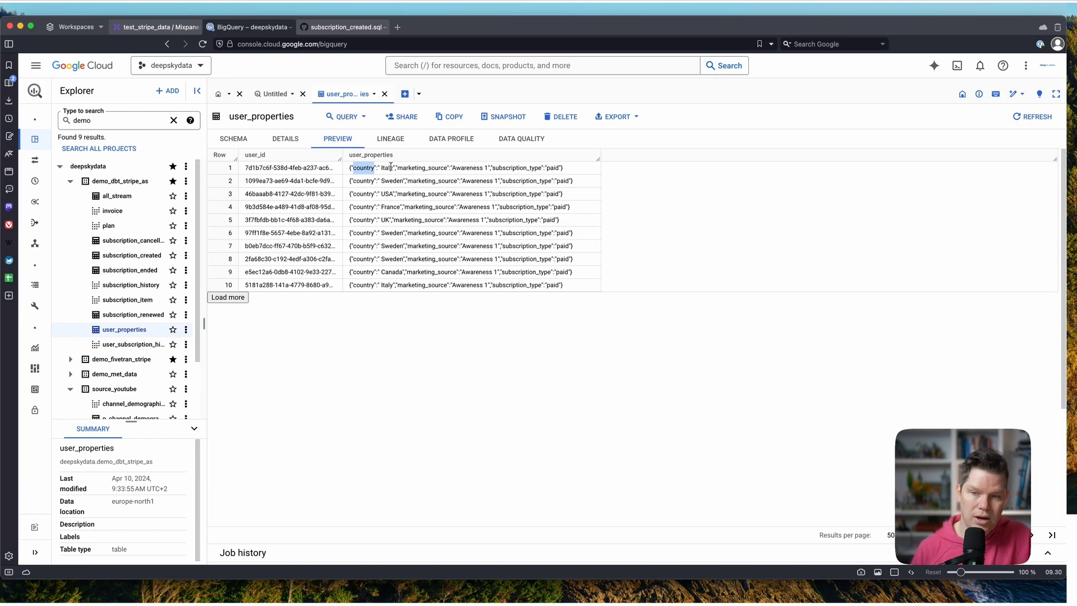
left_click(430, 167)
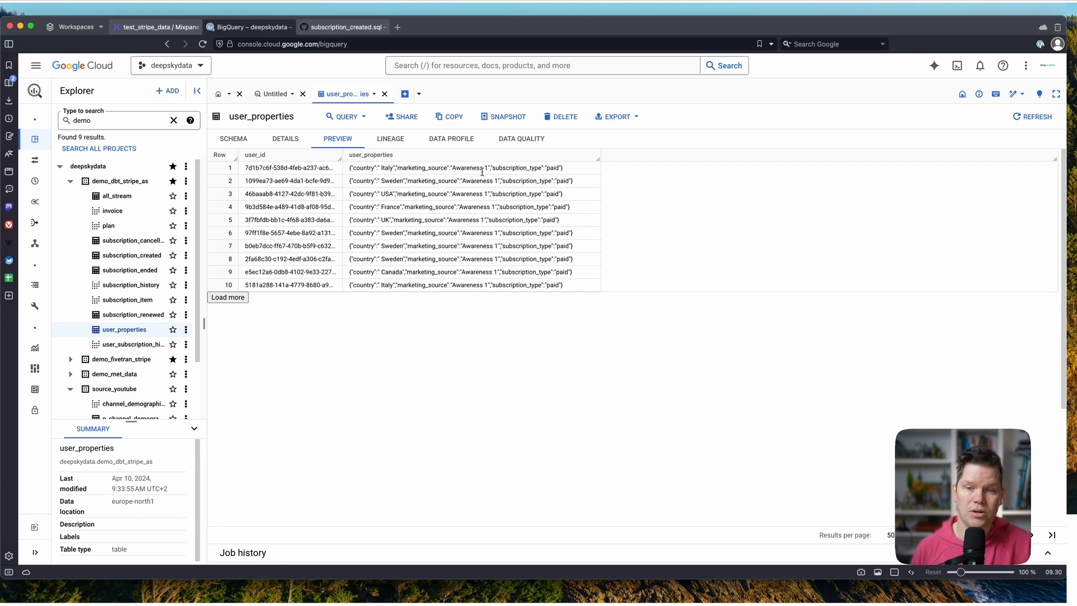
double_click(531, 168)
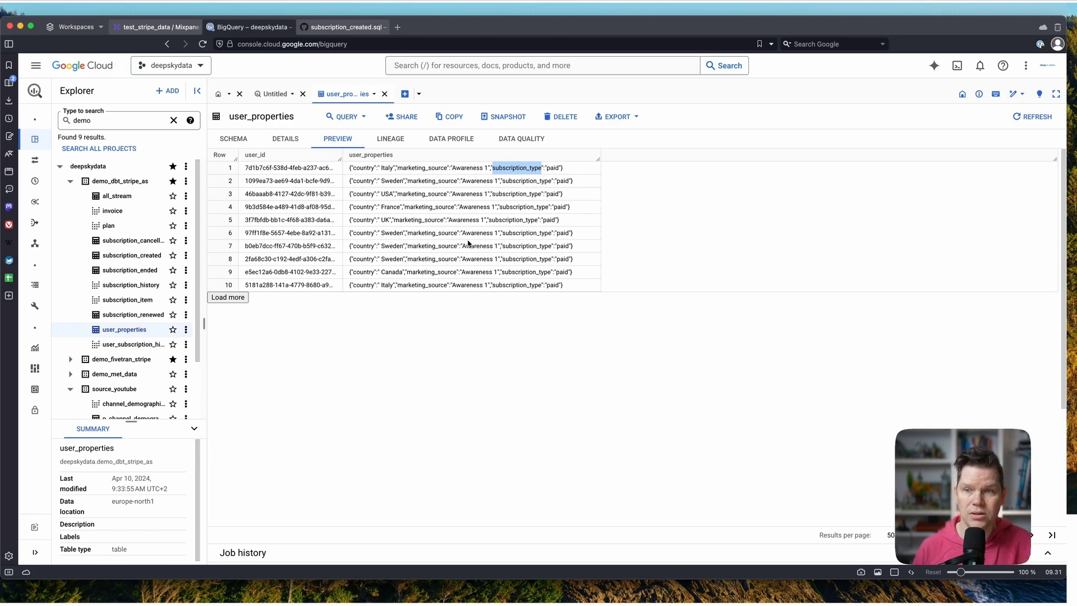
Switch to Mixpanel and open the project's Warehouse Data settings, also checking the connected warehouse source.
key("ctrl+shift+Tab")
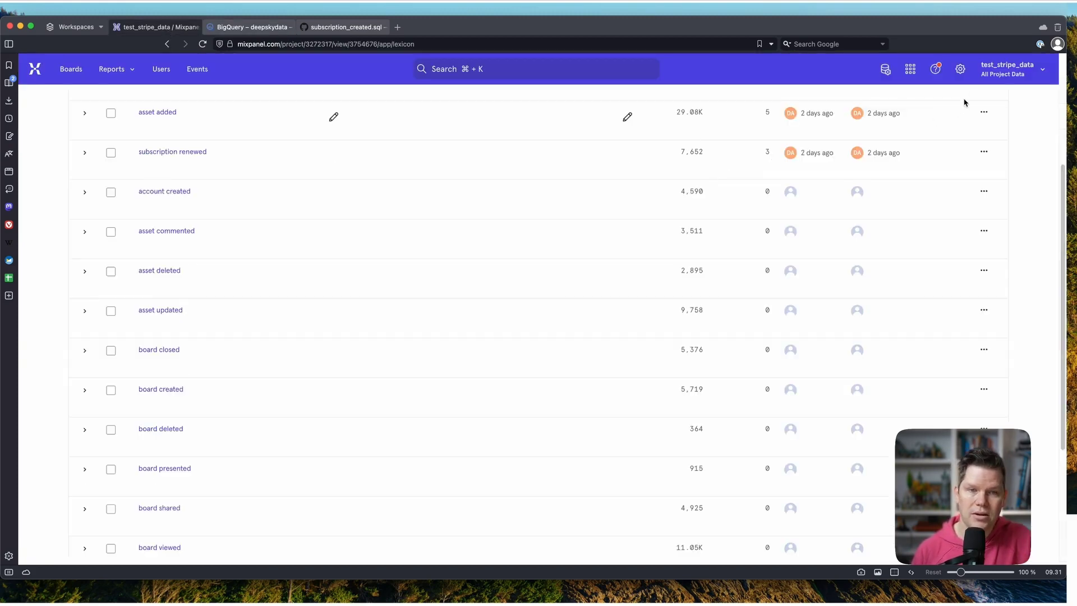
left_click(962, 68)
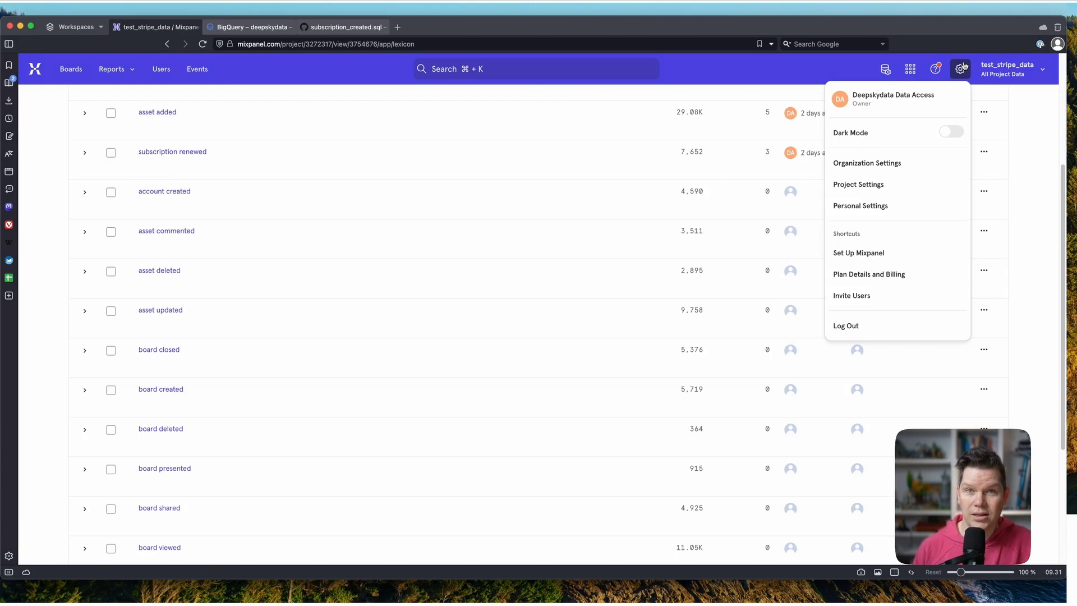
left_click(859, 185)
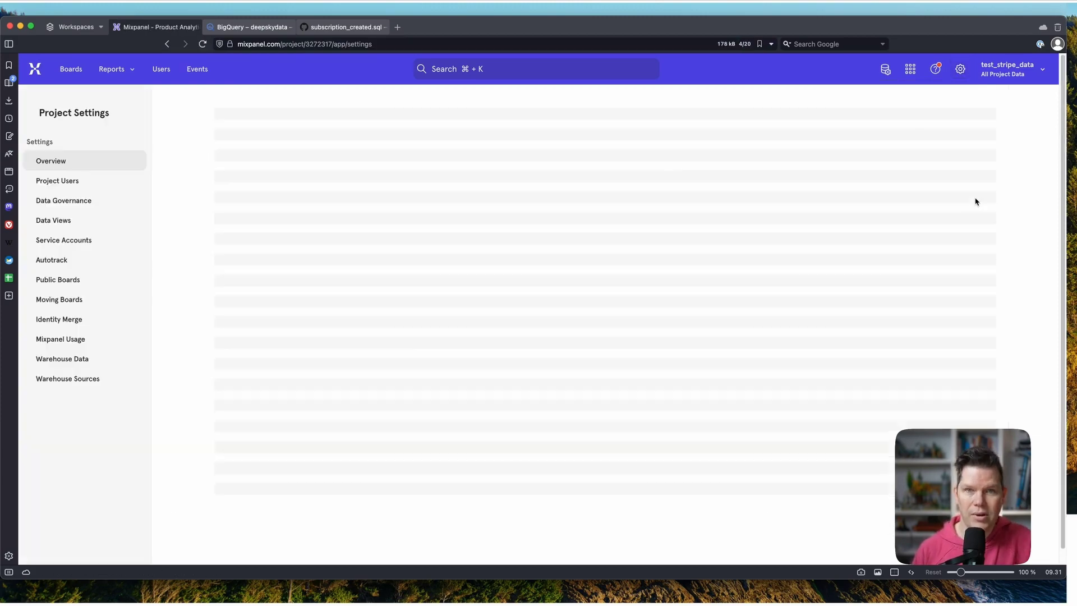
left_click(101, 366)
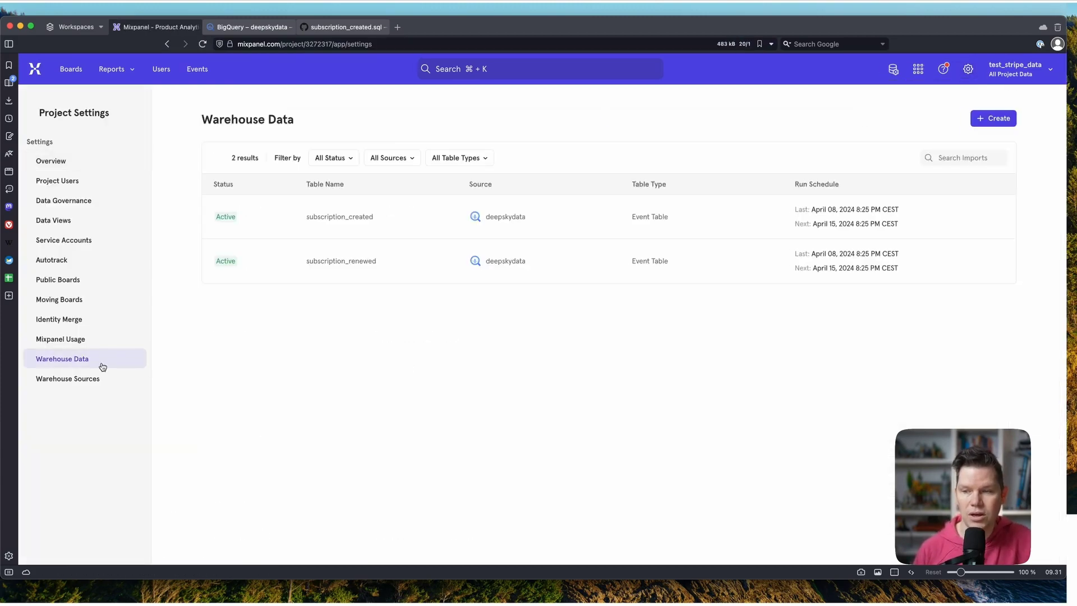
left_click(59, 372)
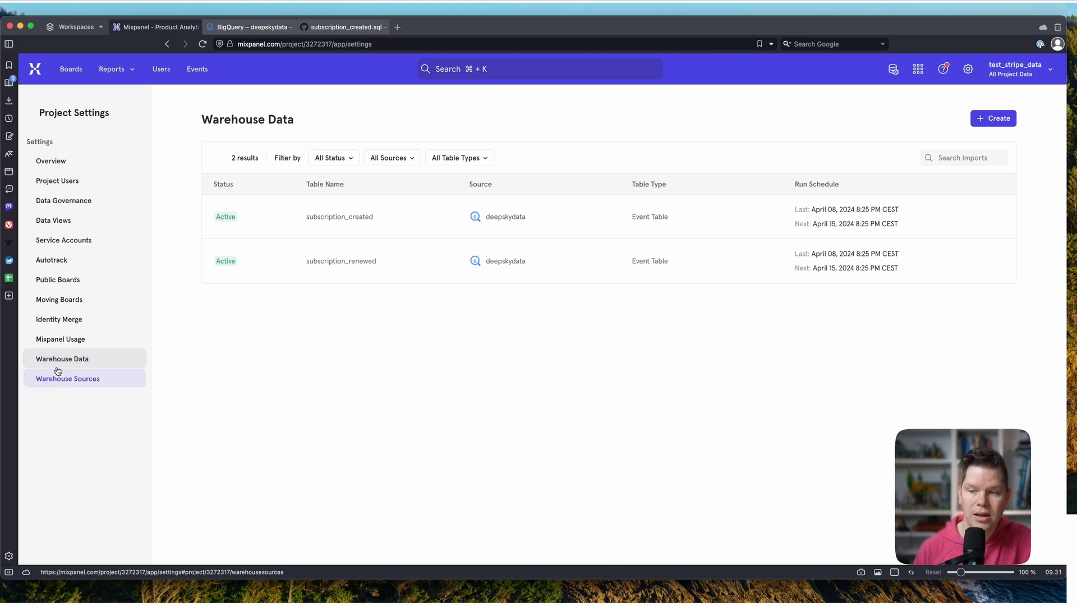
left_click(98, 387)
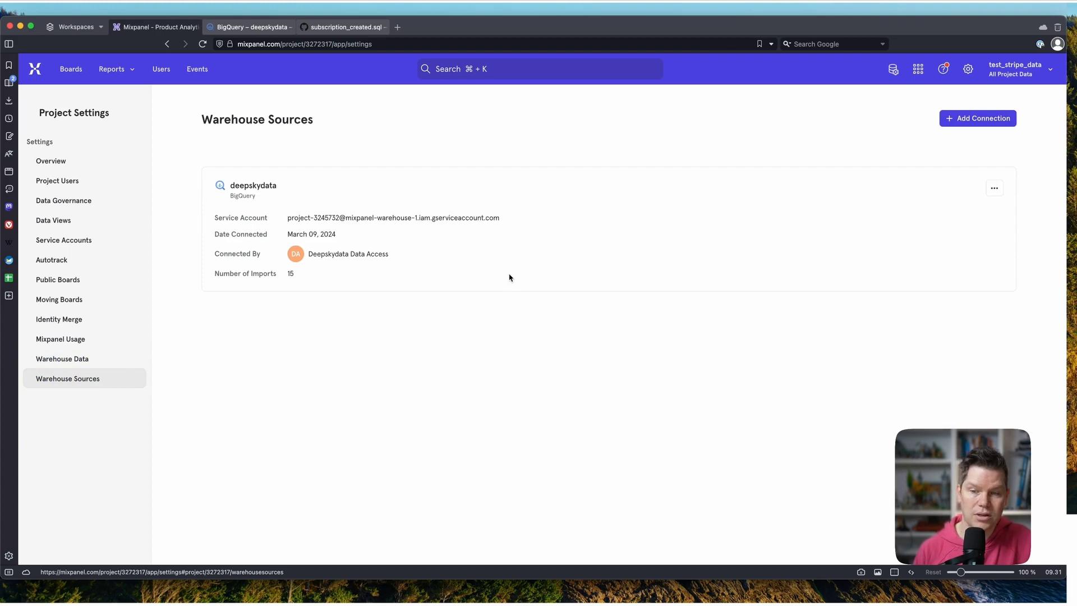
left_click(101, 362)
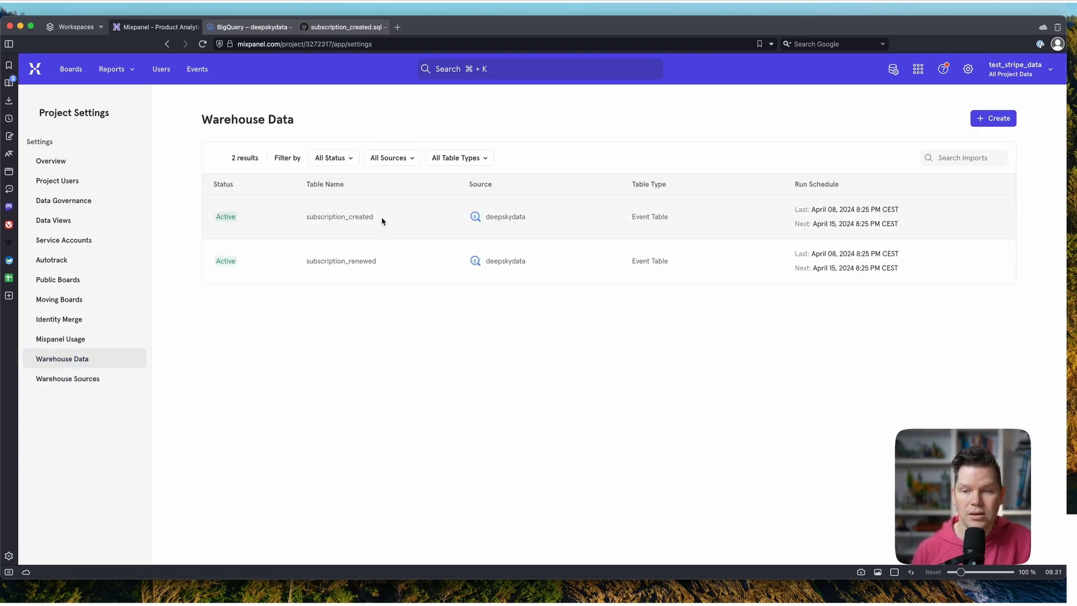
Start a new User Table import with source deepskydata and dataset demo_dbt_stripe_as.
left_click(1002, 123)
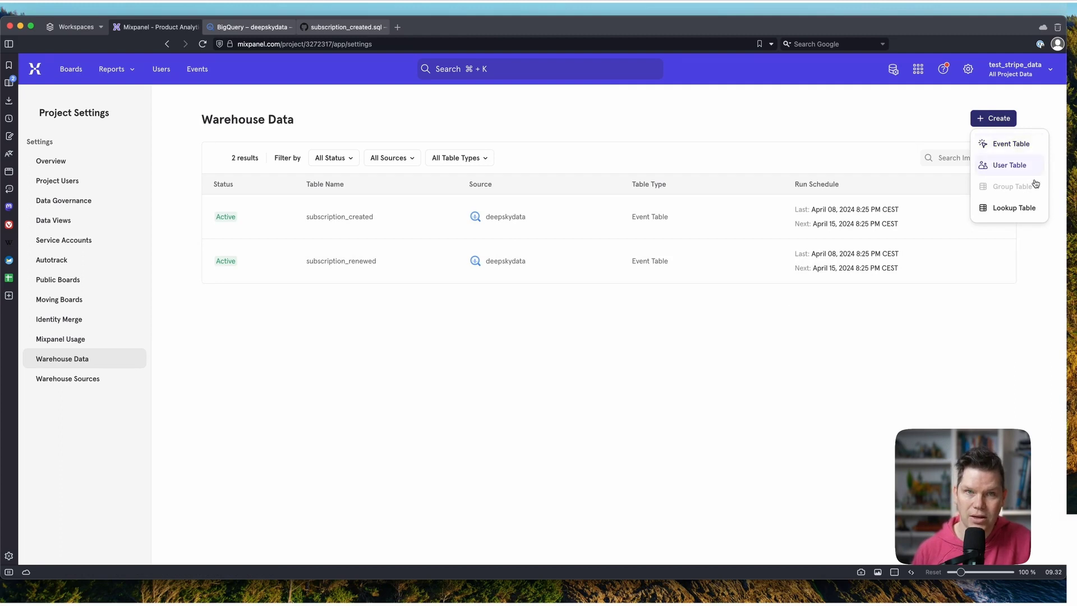
left_click(1014, 169)
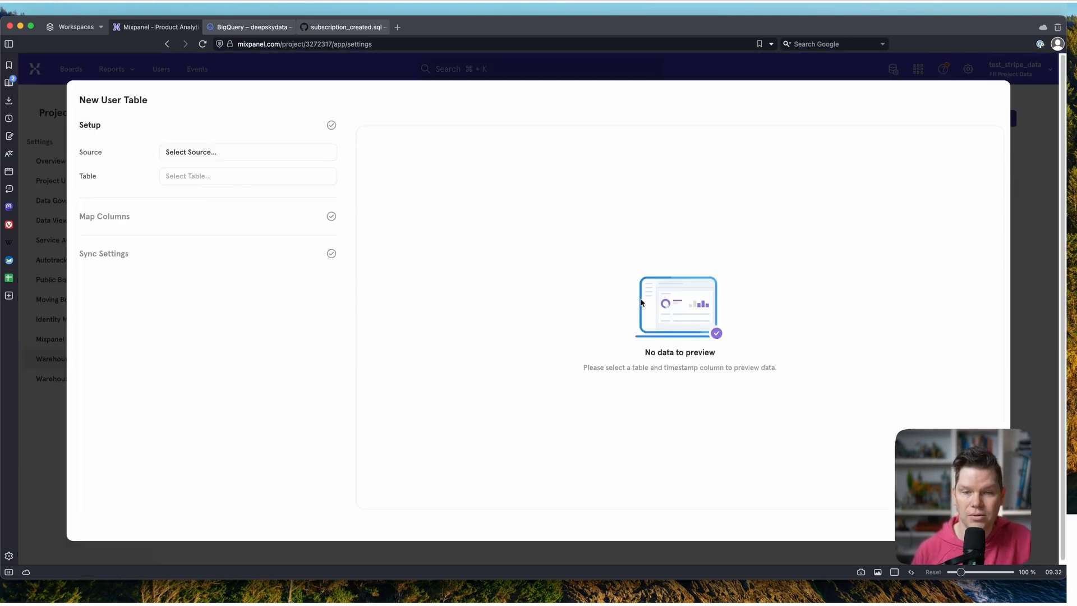
left_click(270, 161)
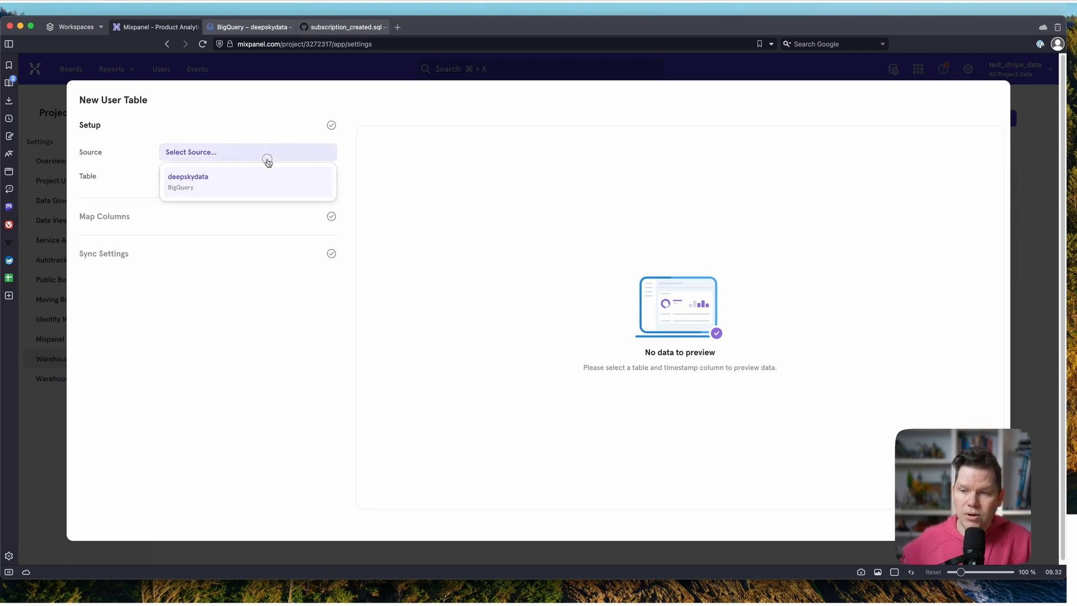
left_click(226, 186)
left_click(185, 178)
type("dem")
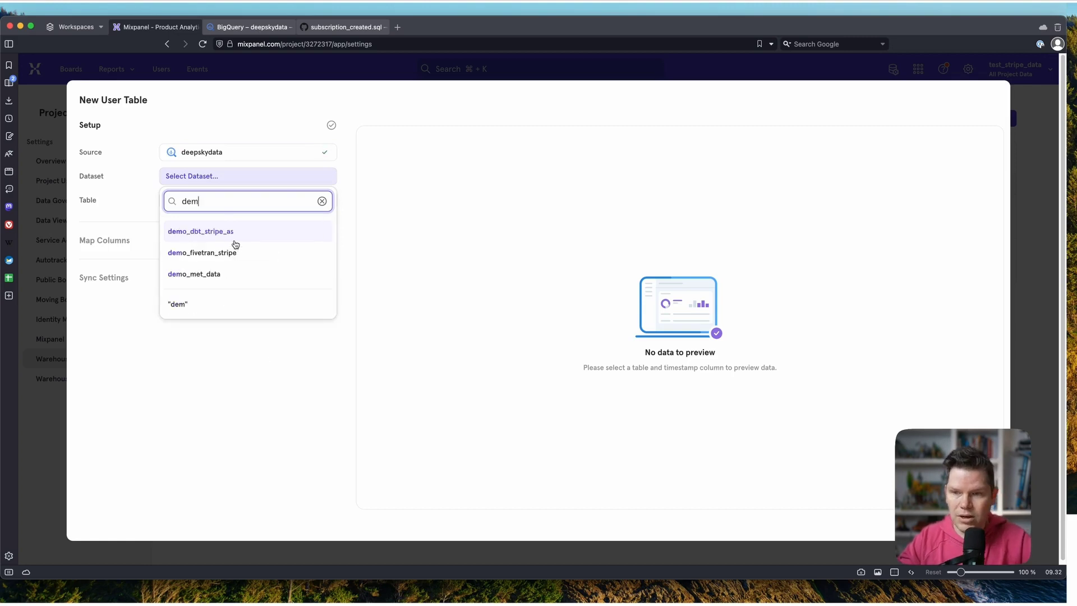
left_click(239, 233)
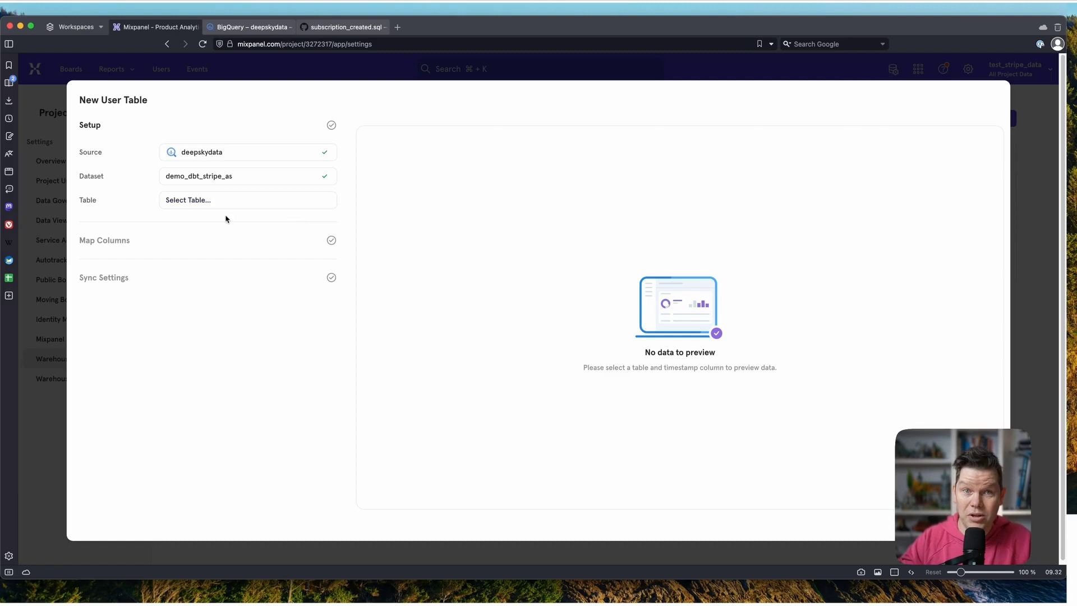
Choose the user_properties table for the import and add a JSON Properties mapping to its user_properties column.
left_click(209, 203)
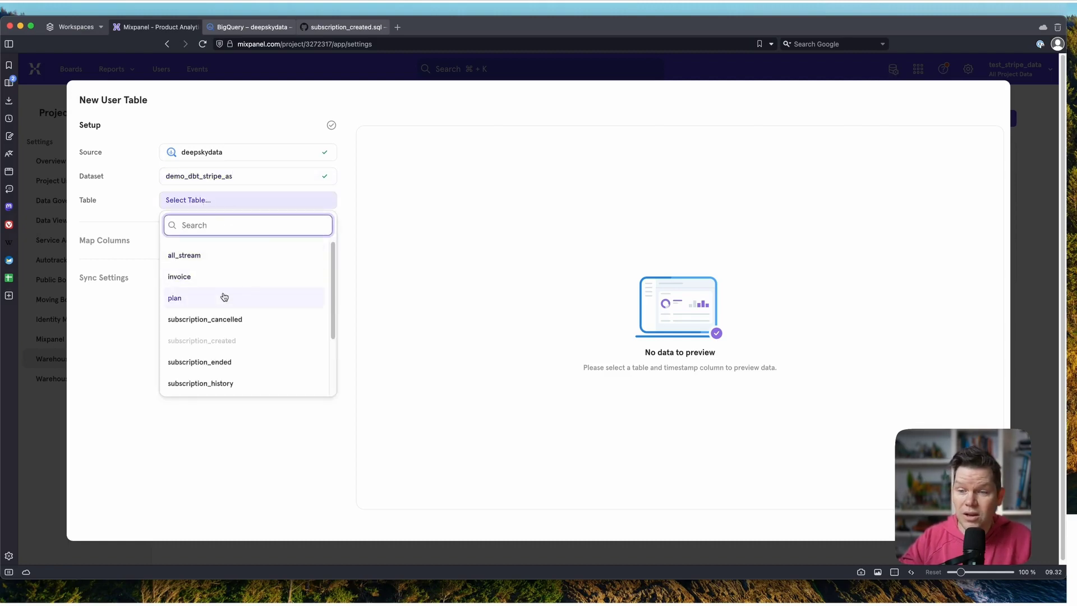
scroll(264, 325, "down", 3)
left_click(246, 367)
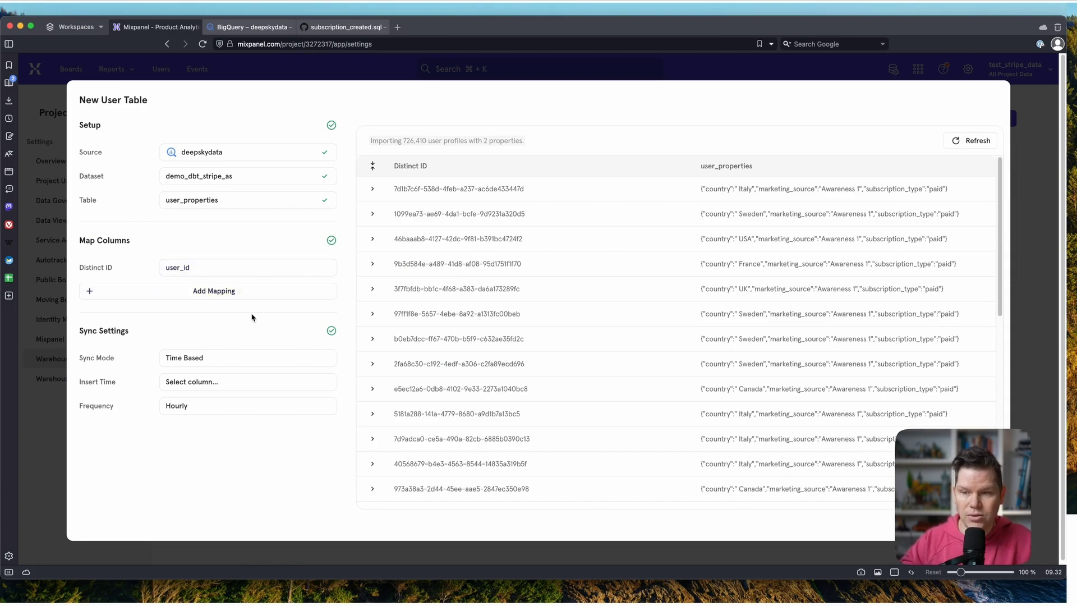
left_click(228, 291)
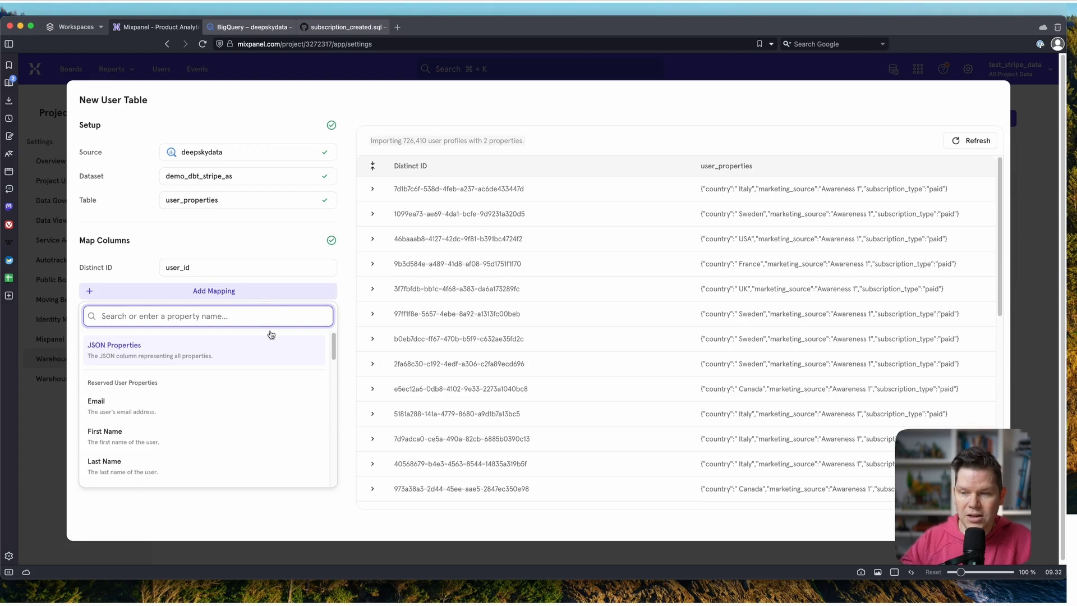
left_click(184, 359)
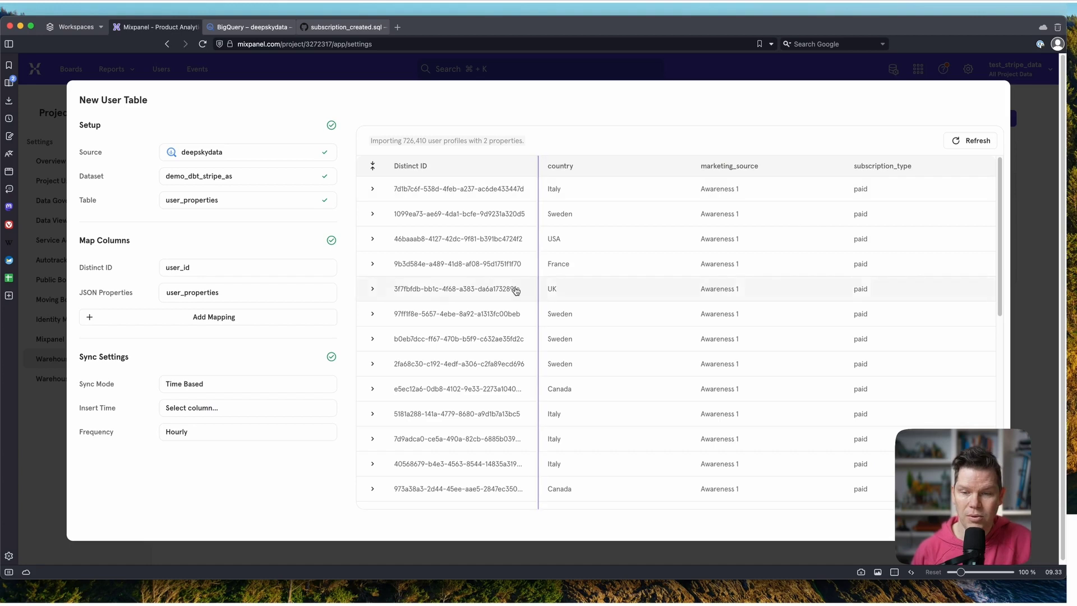
Set the import to Full Sync with a weekly frequency, create the user table, and close its details.
left_click(235, 380)
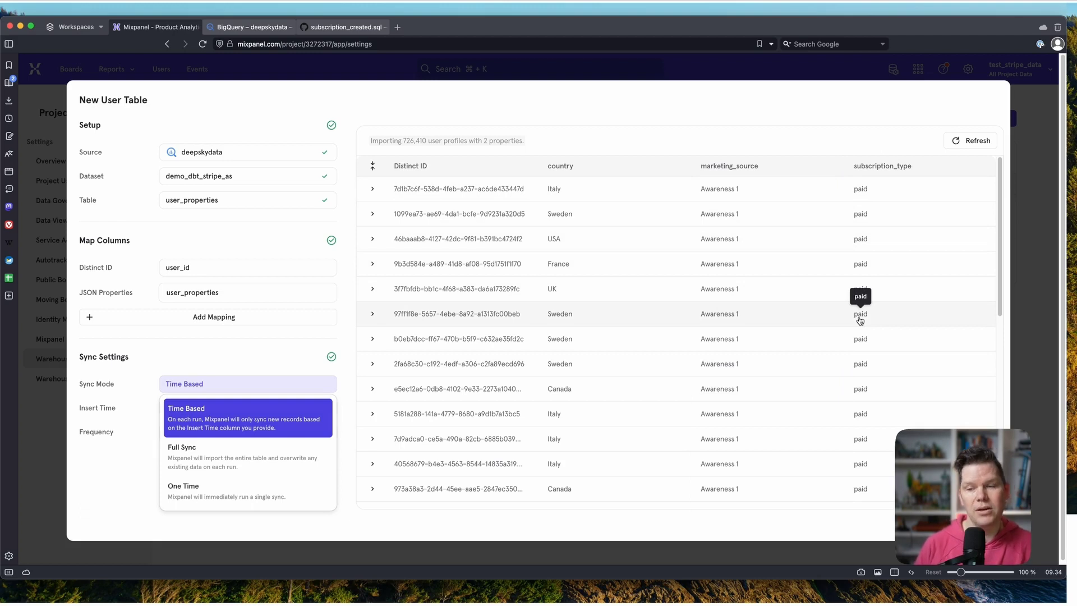
left_click(288, 471)
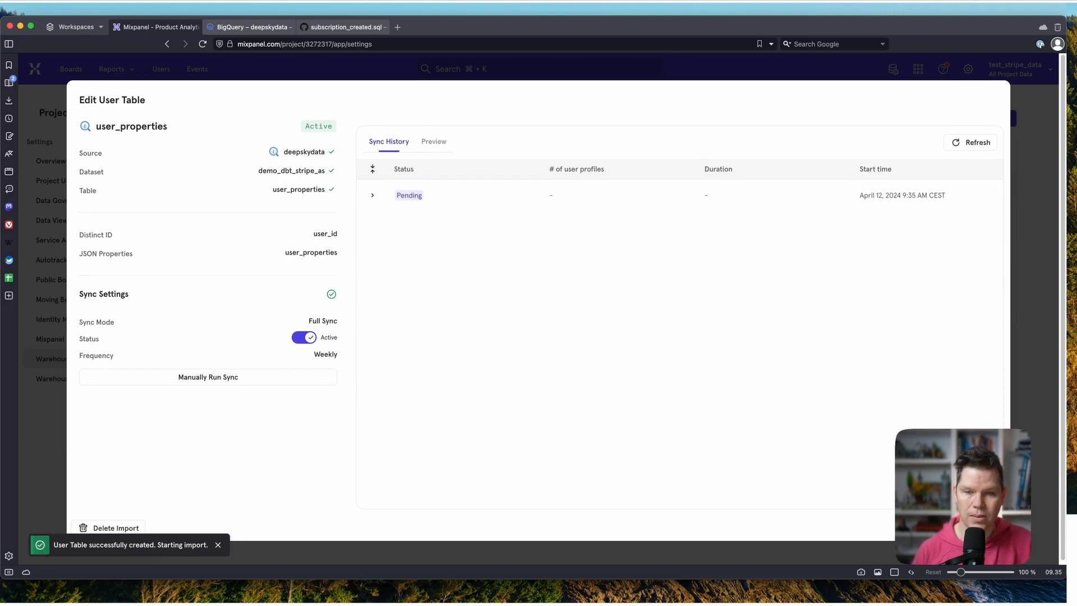
key("Escape")
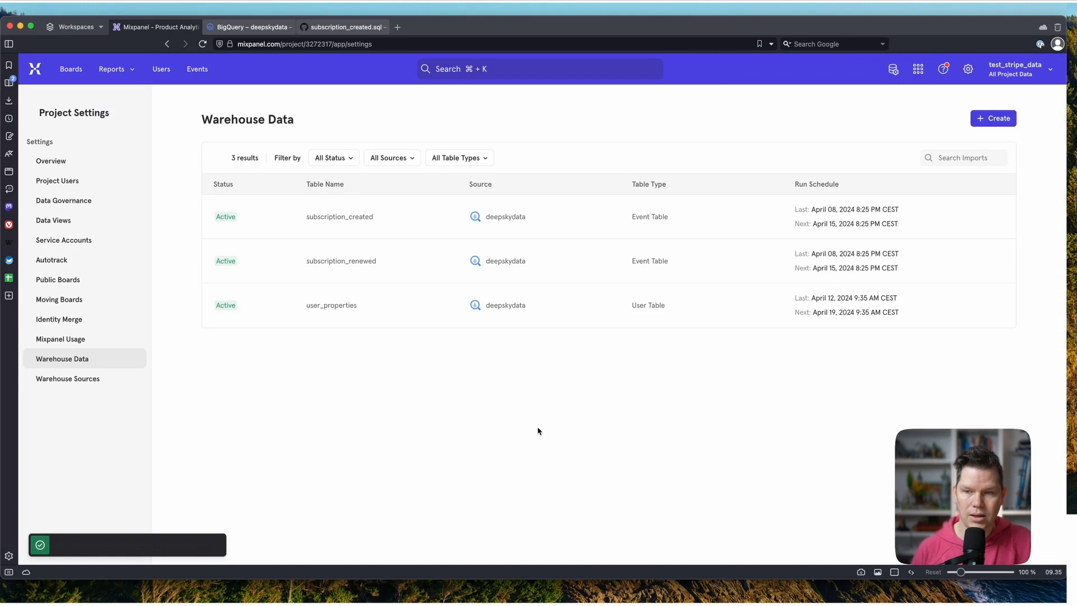
Check the sync history of the user_properties import, then return to the Warehouse Data list.
left_click(348, 306)
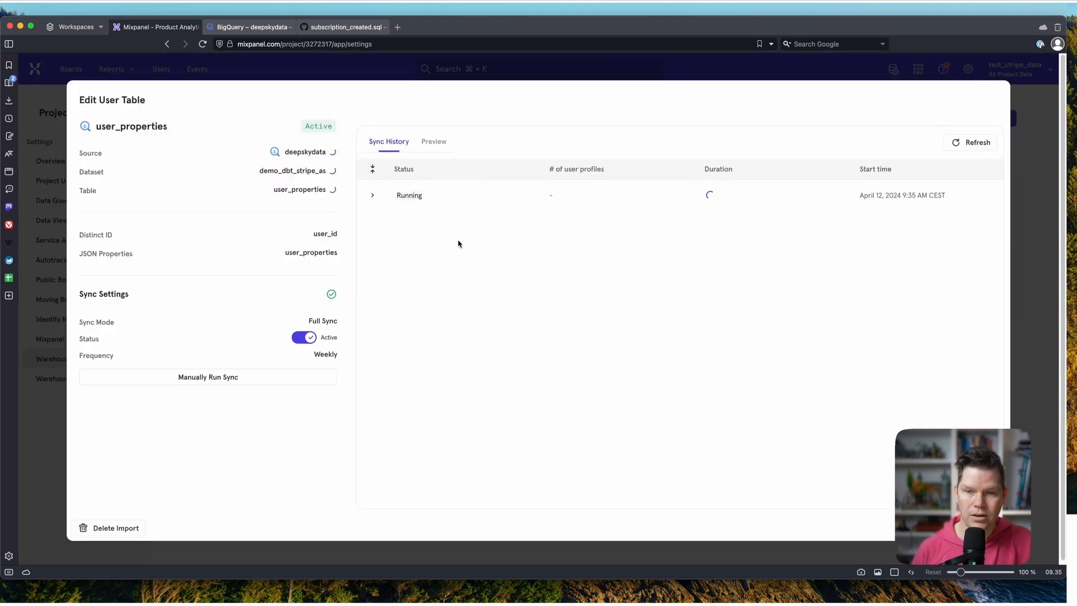
left_click(374, 196)
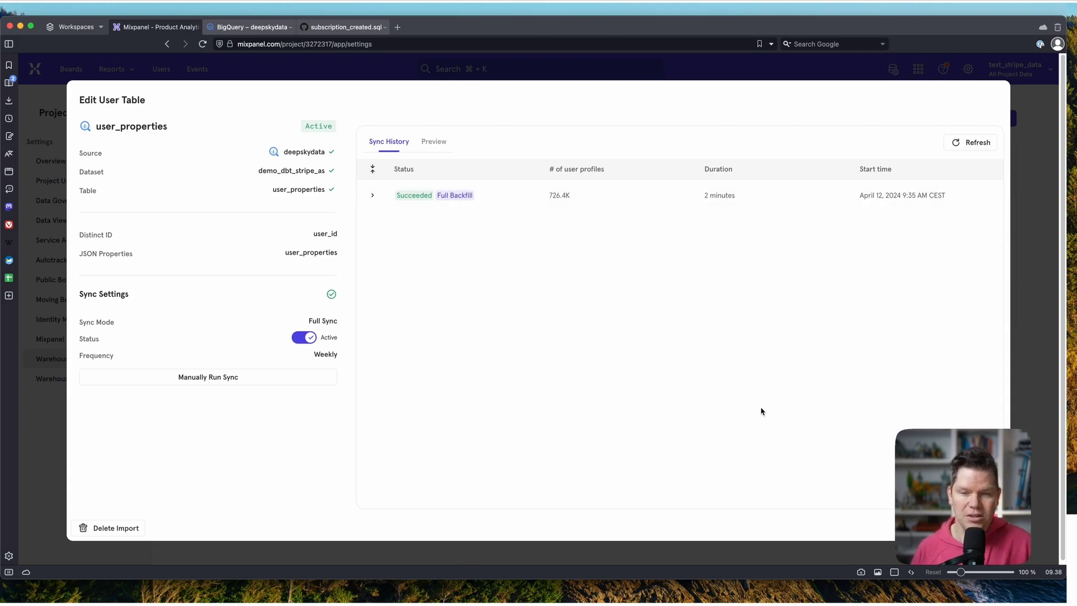
key("Escape")
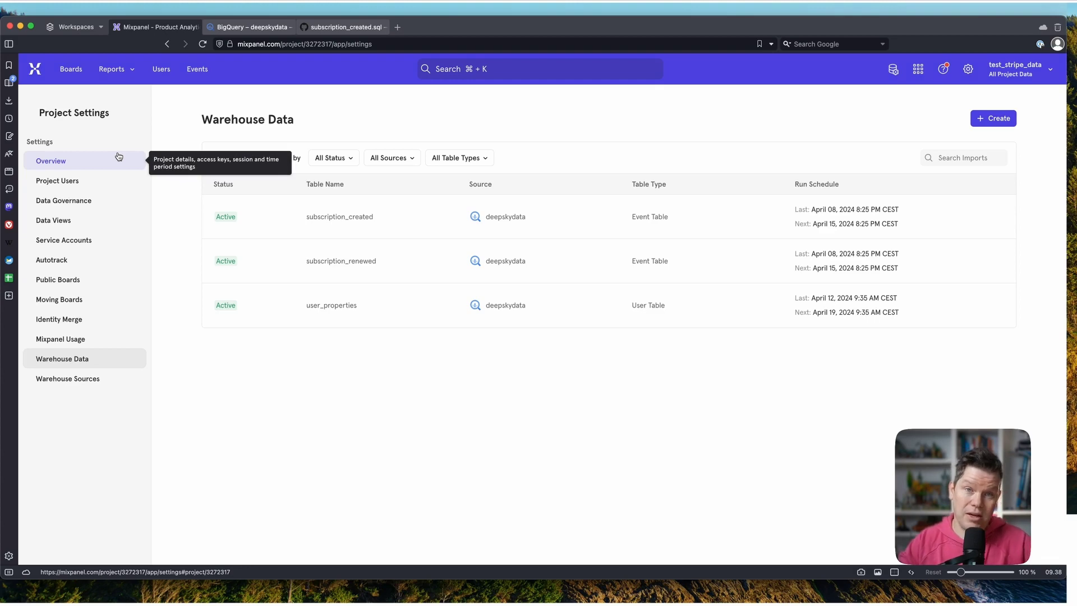
Build a funnel report from board created to subscription created over the last 12 months.
left_click(111, 68)
left_click(195, 183)
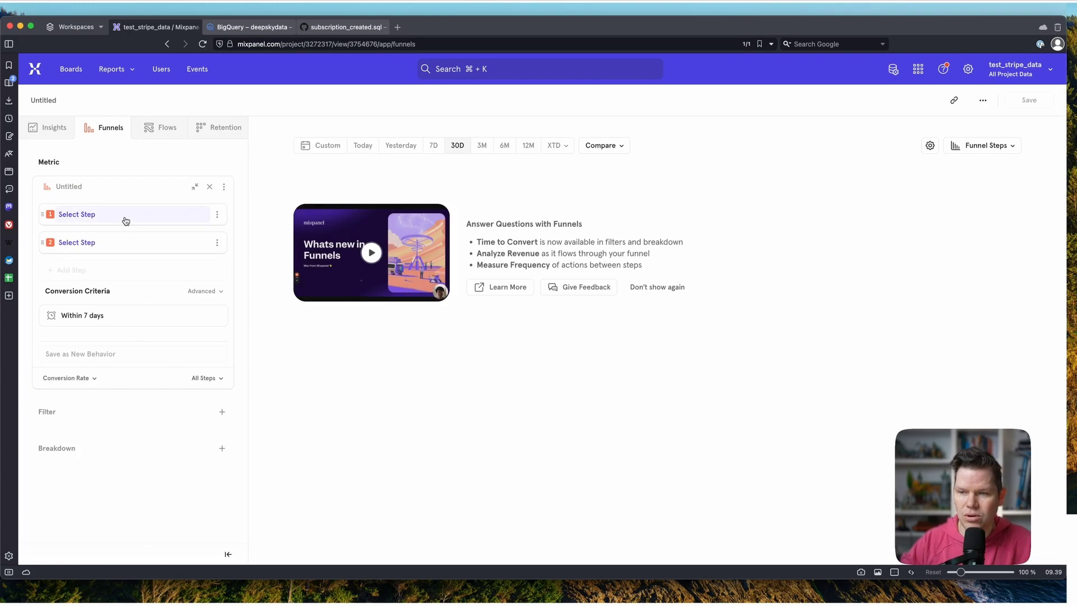
left_click(125, 219)
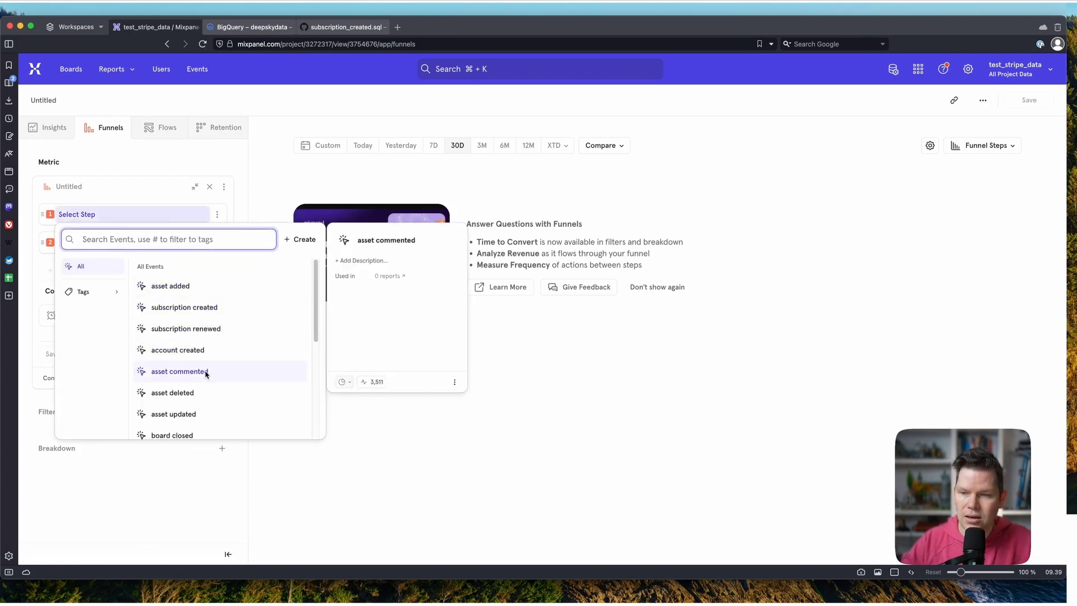
scroll(228, 361, "down", 3)
left_click(247, 386)
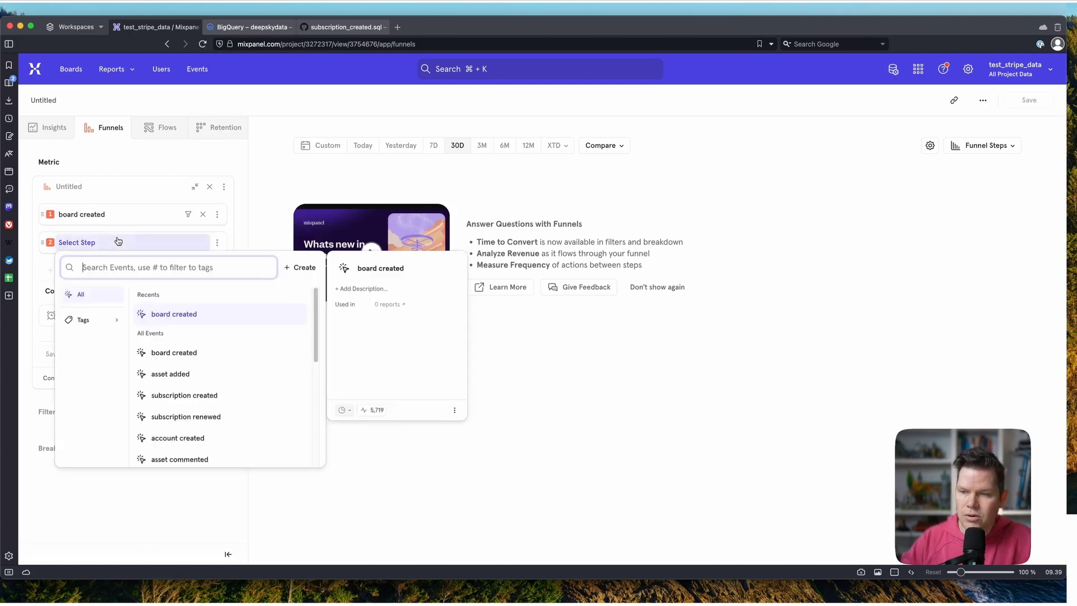
left_click(262, 403)
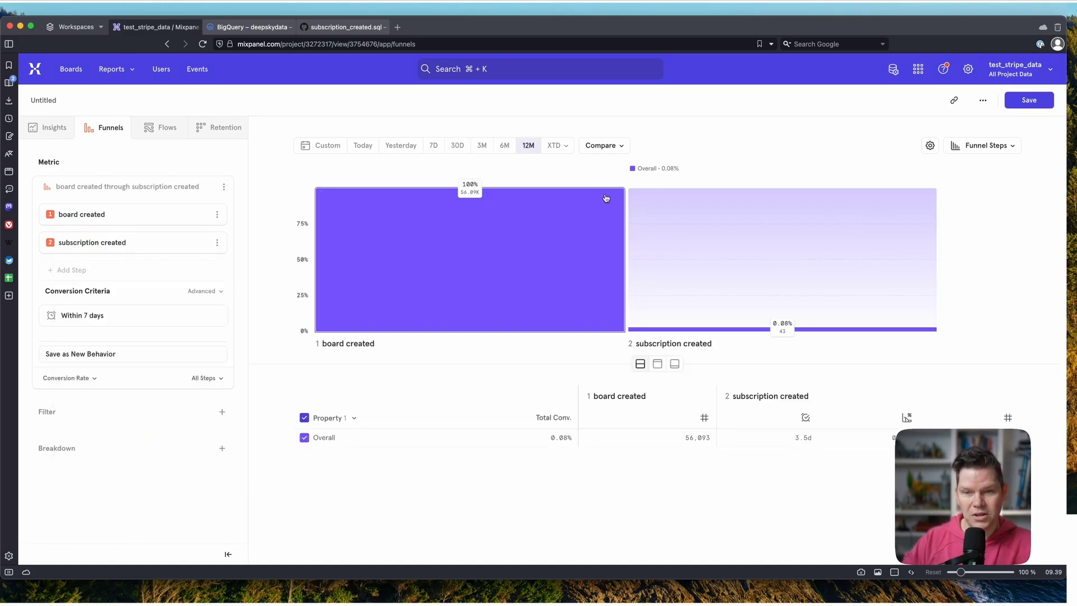
Add board shared as the funnel's second step, between board created and subscription created.
mouse_move(117, 217)
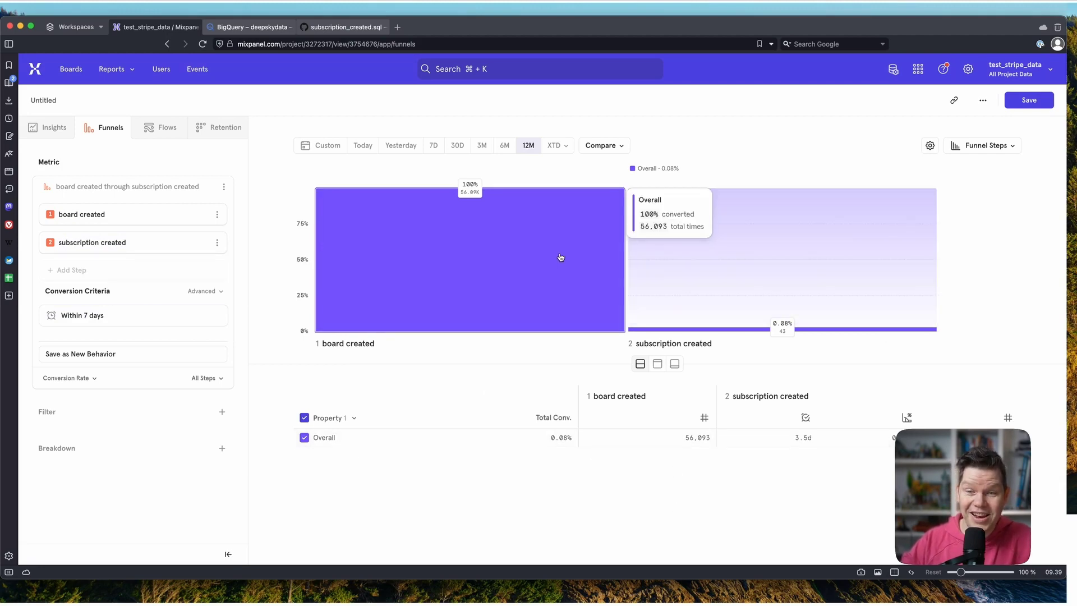
mouse_move(667, 280)
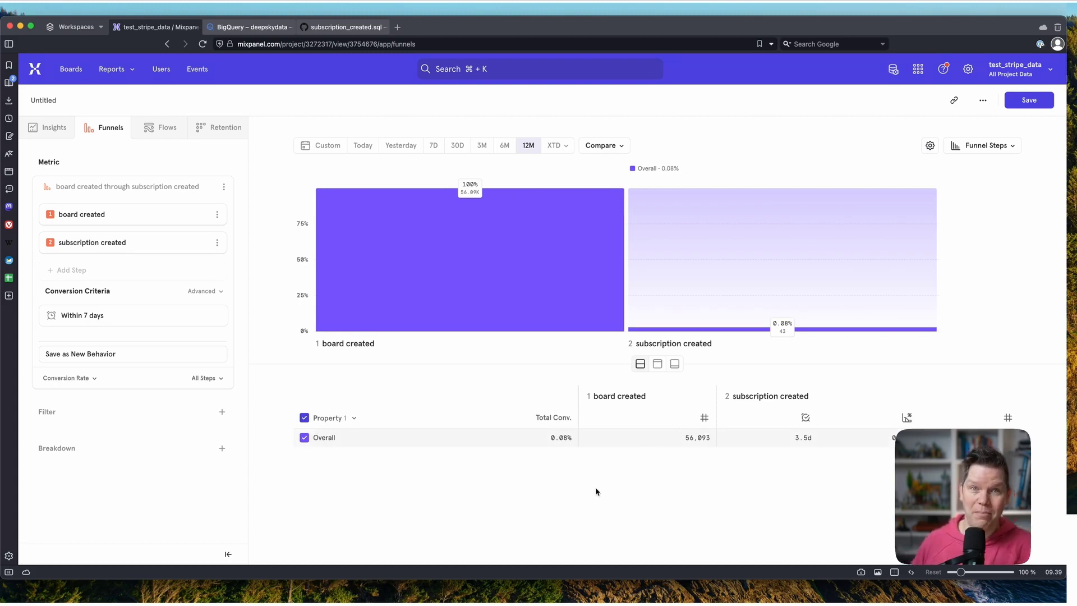
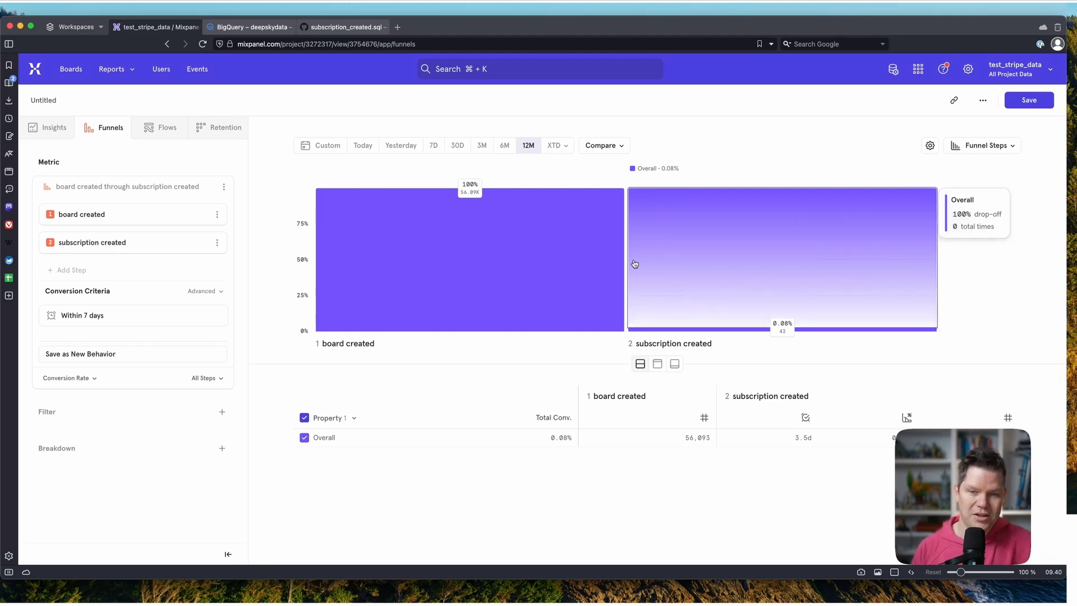
mouse_move(802, 318)
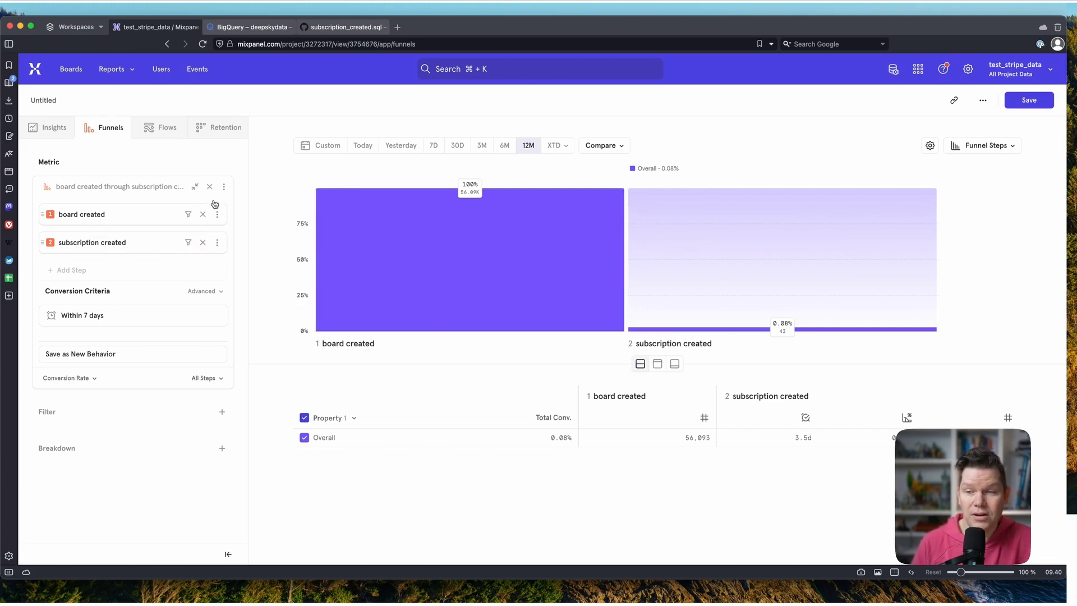
left_click(75, 278)
scroll(223, 375, "down", 10)
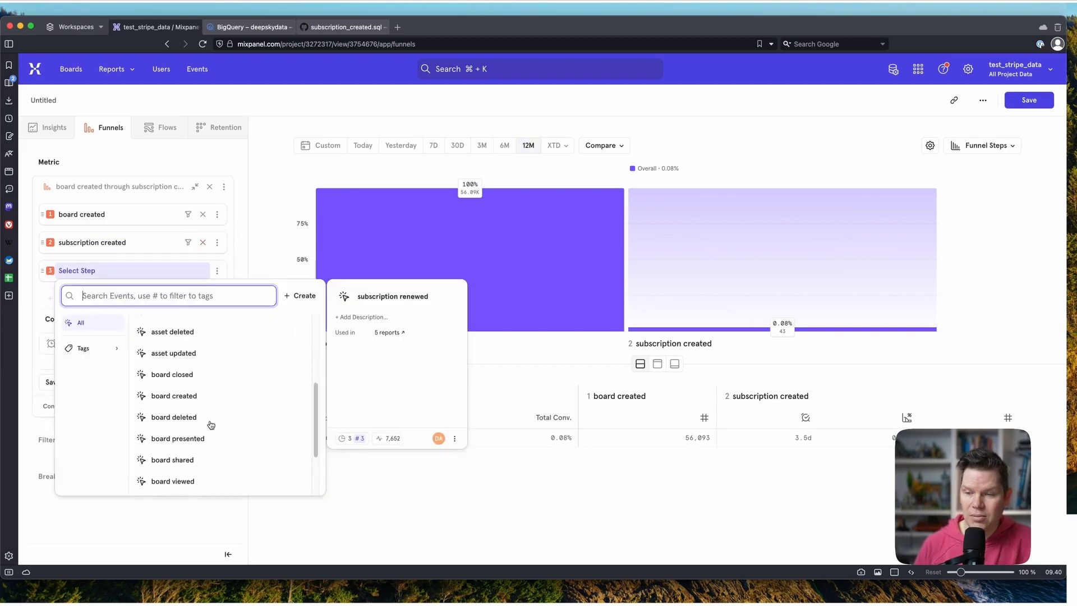
left_click(183, 390)
left_click_drag(42, 271, 55, 231)
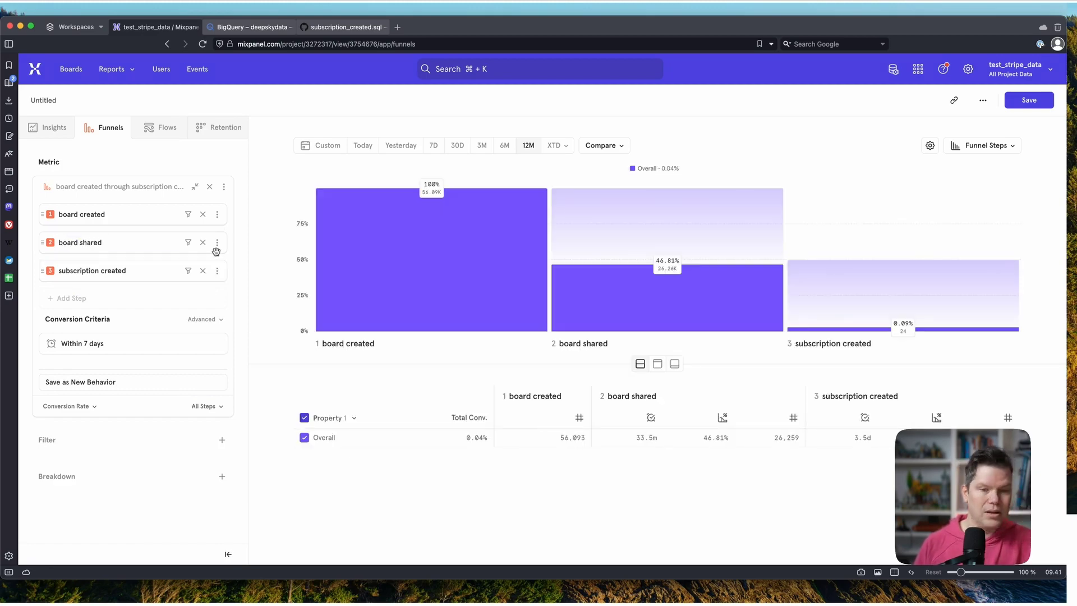
mouse_move(490, 234)
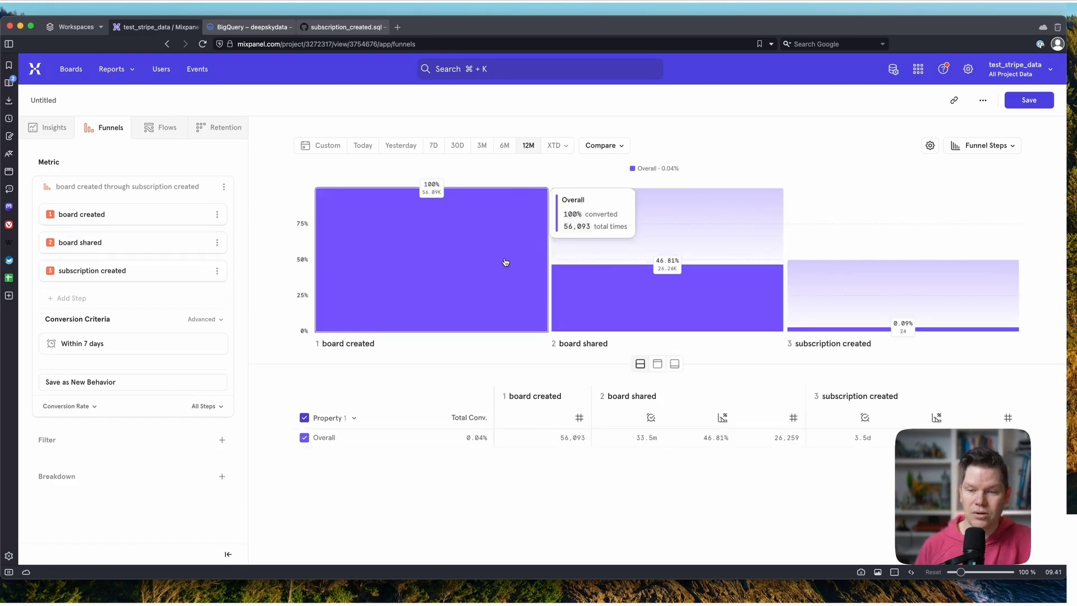
mouse_move(675, 308)
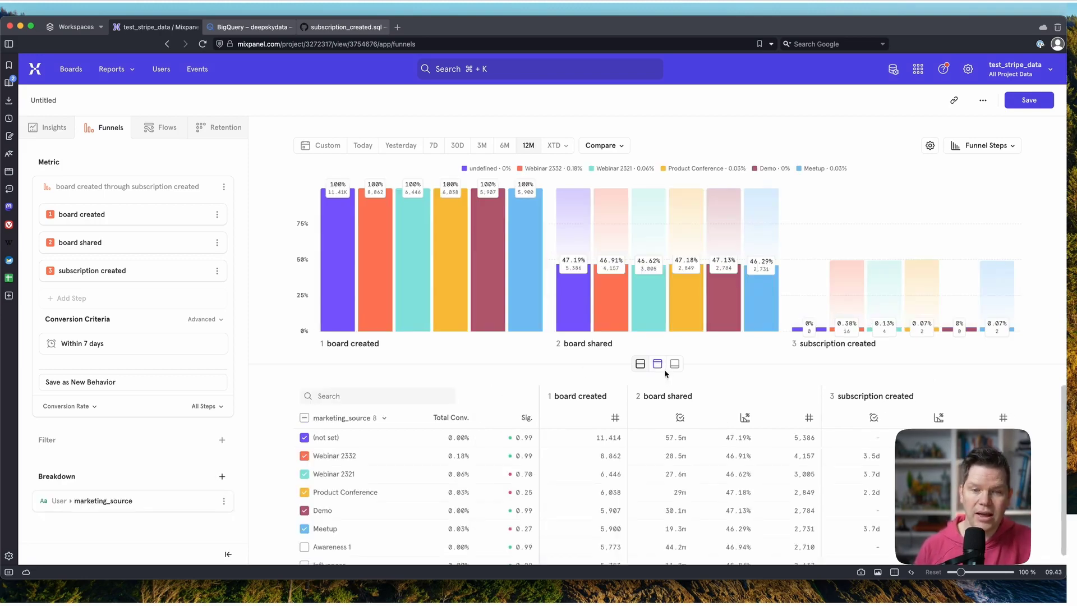
Show the funnel's marketing_source breakdown as a bar chart and inspect the conversion for Webinar 2332.
mouse_move(763, 288)
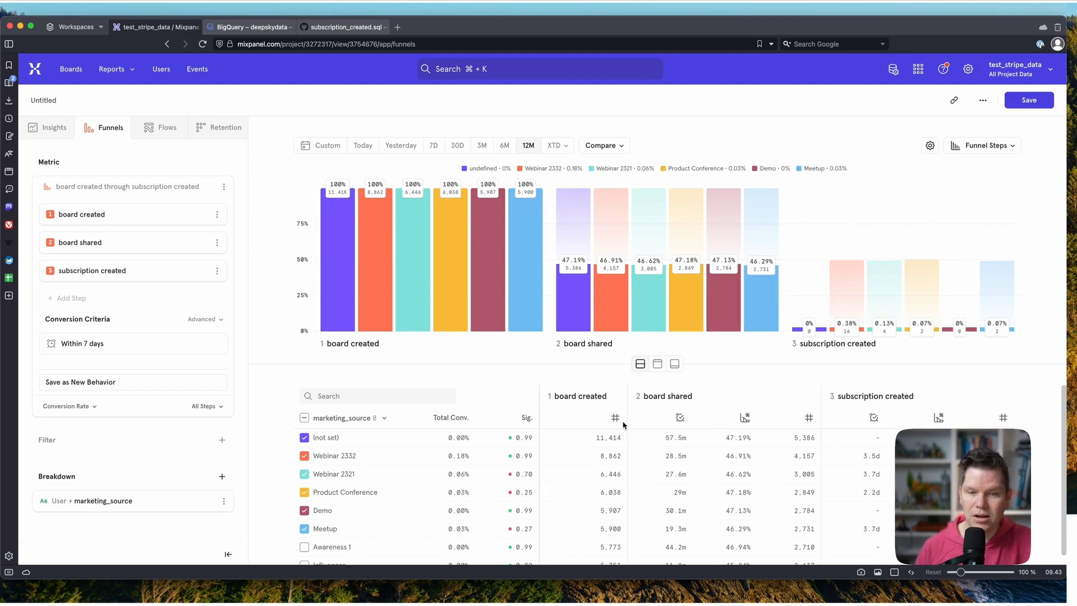
mouse_move(622, 425)
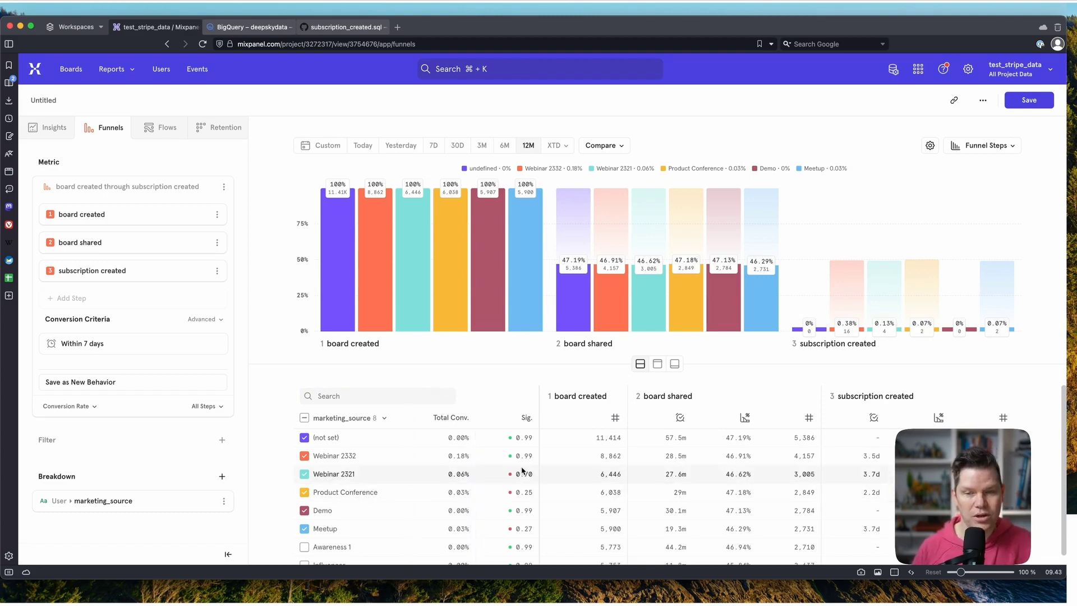
mouse_move(344, 317)
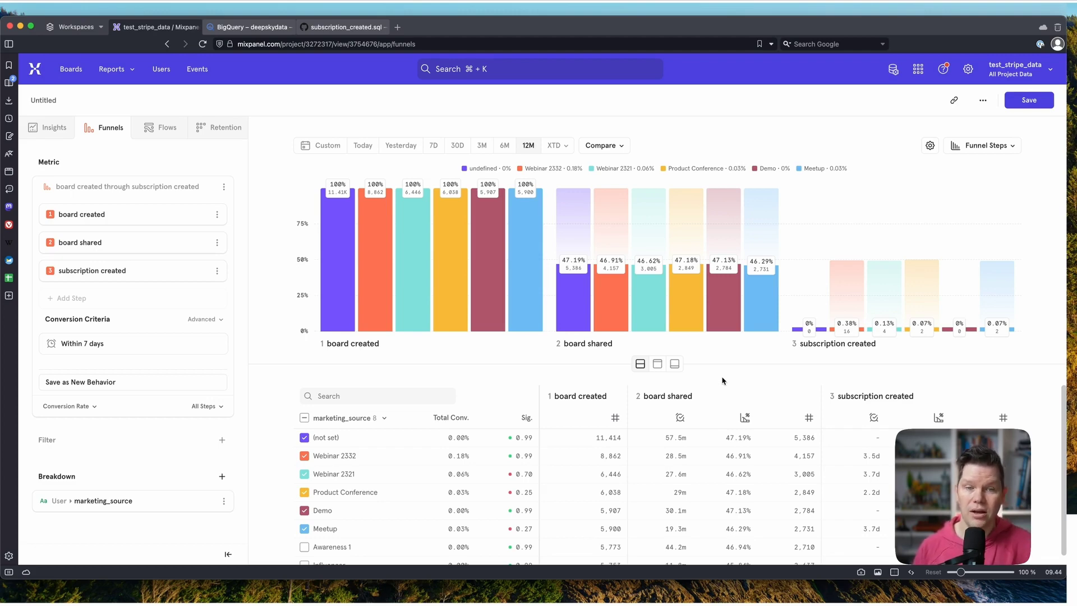
left_click(985, 146)
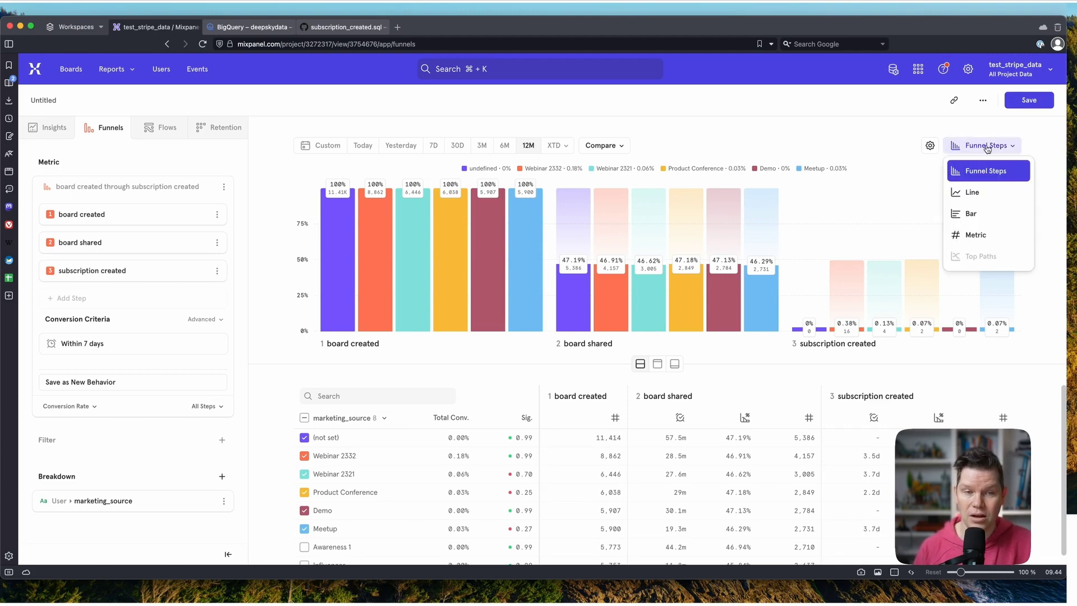
left_click(981, 214)
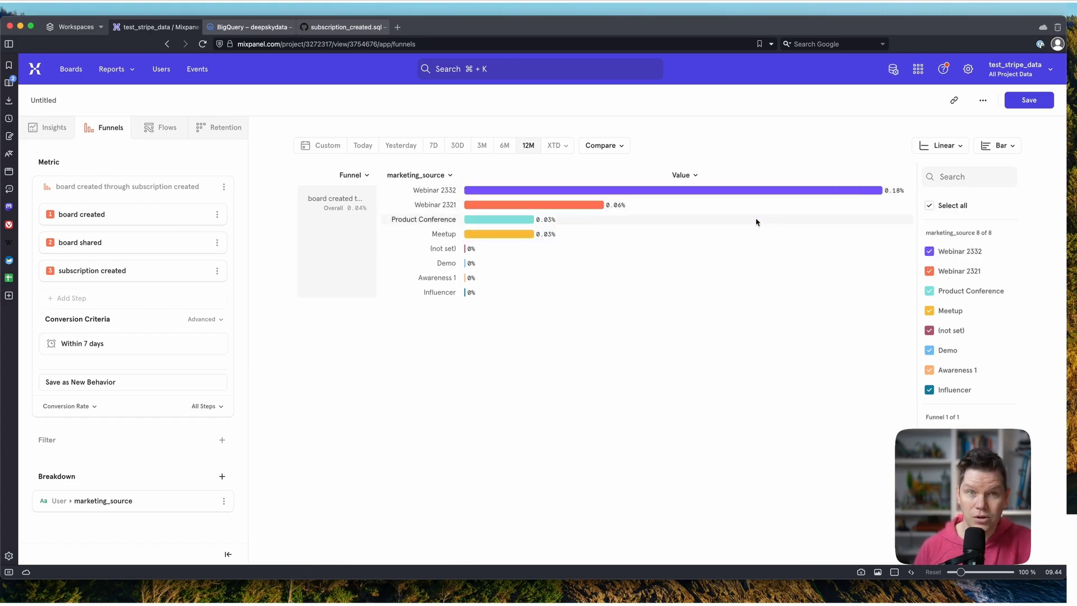
mouse_move(649, 197)
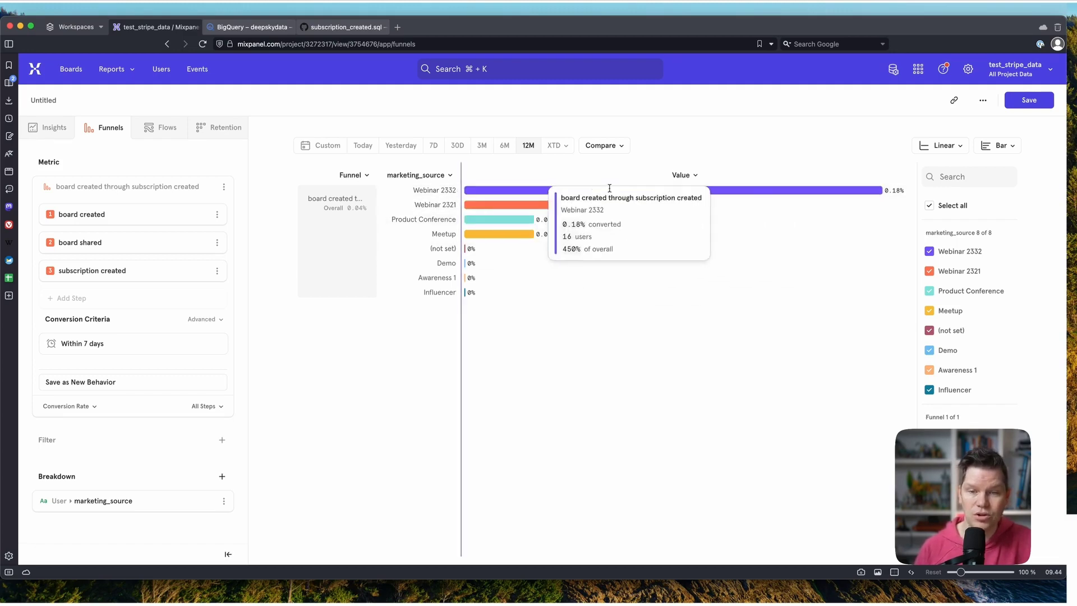
mouse_move(758, 192)
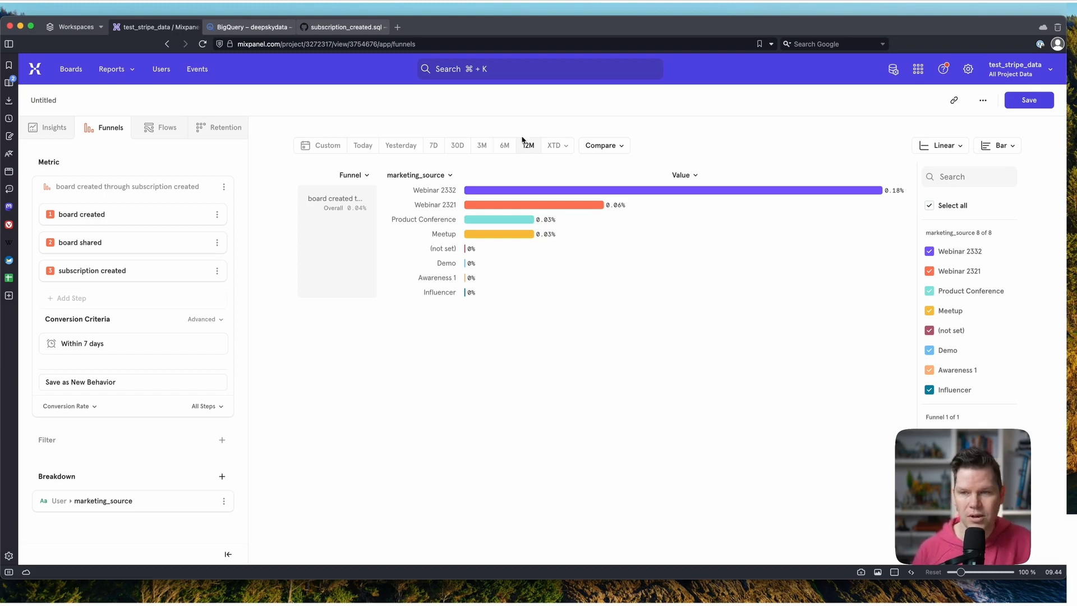
Start a new user cohort from the Cohorts list and name it "Churn risk users".
left_click(893, 70)
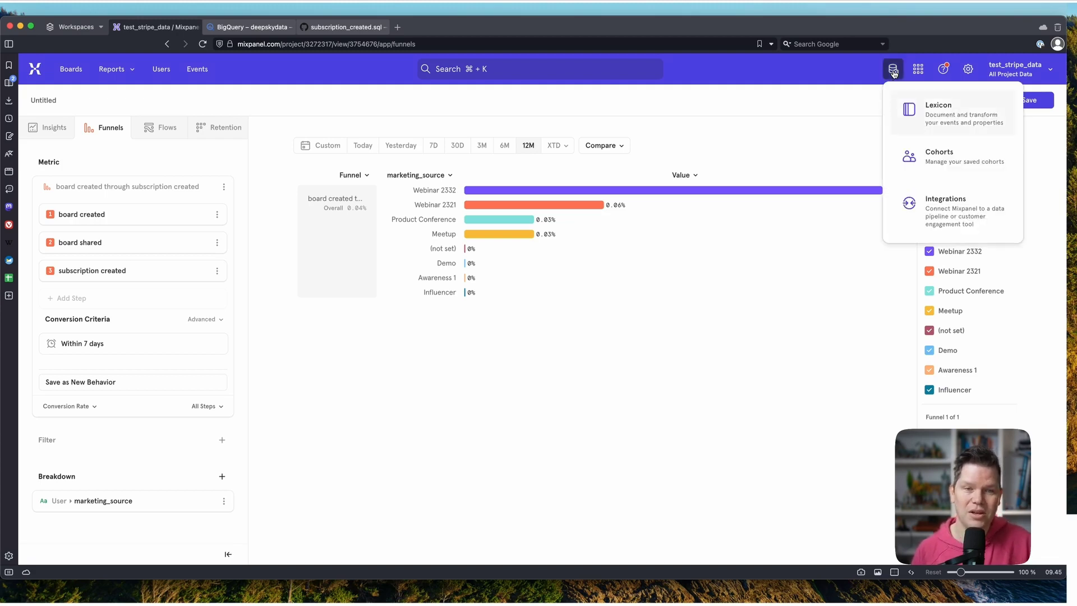
left_click(968, 163)
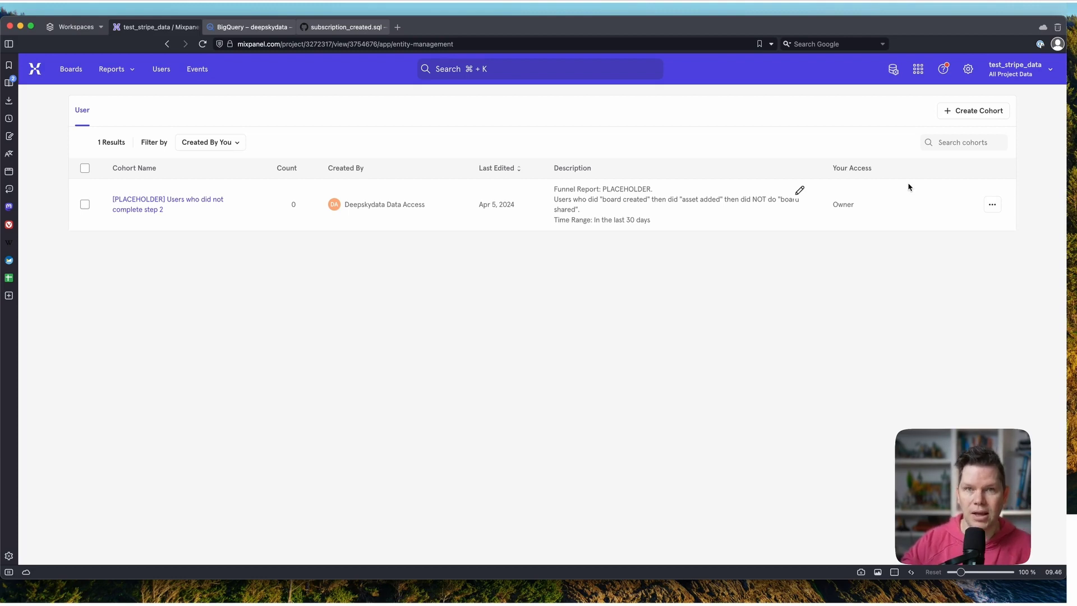
left_click(972, 111)
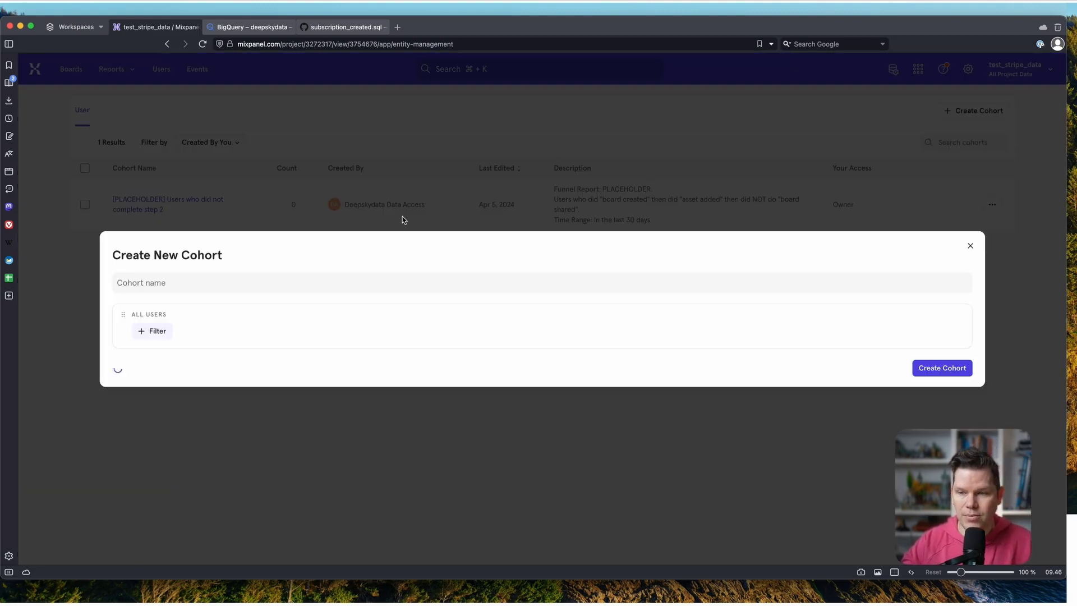
left_click(211, 284)
type("Churn ")
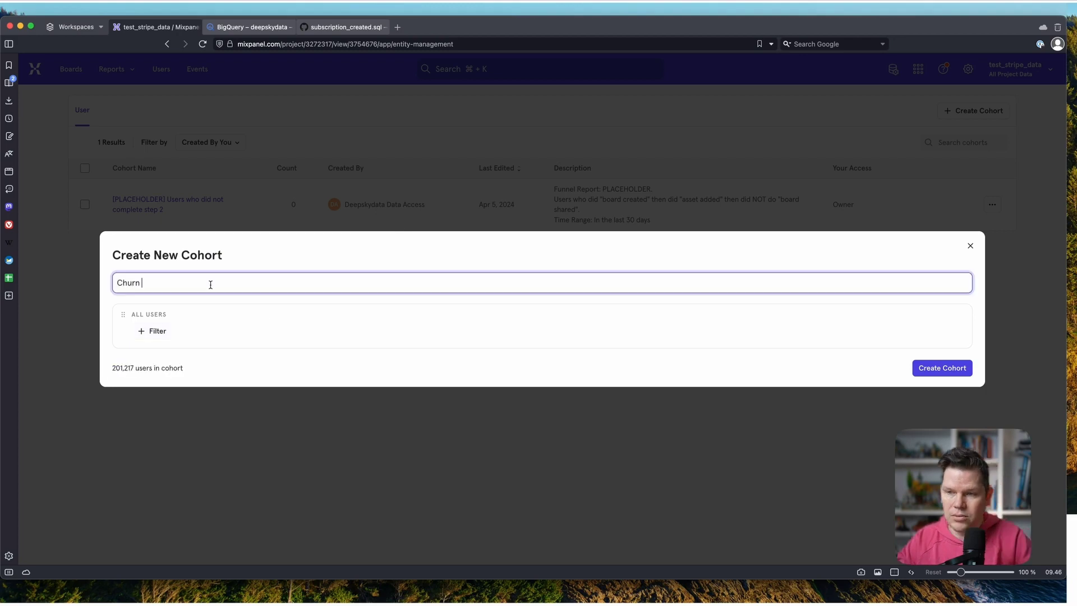
type("risk users")
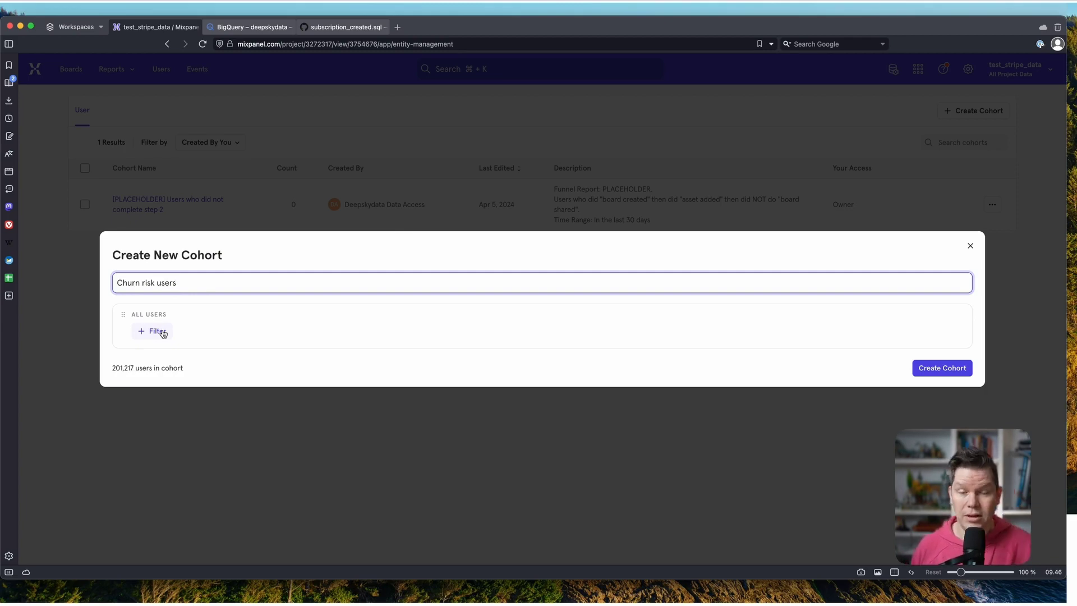
Filter the cohort to users who did the subscription renewed event.
left_click(163, 334)
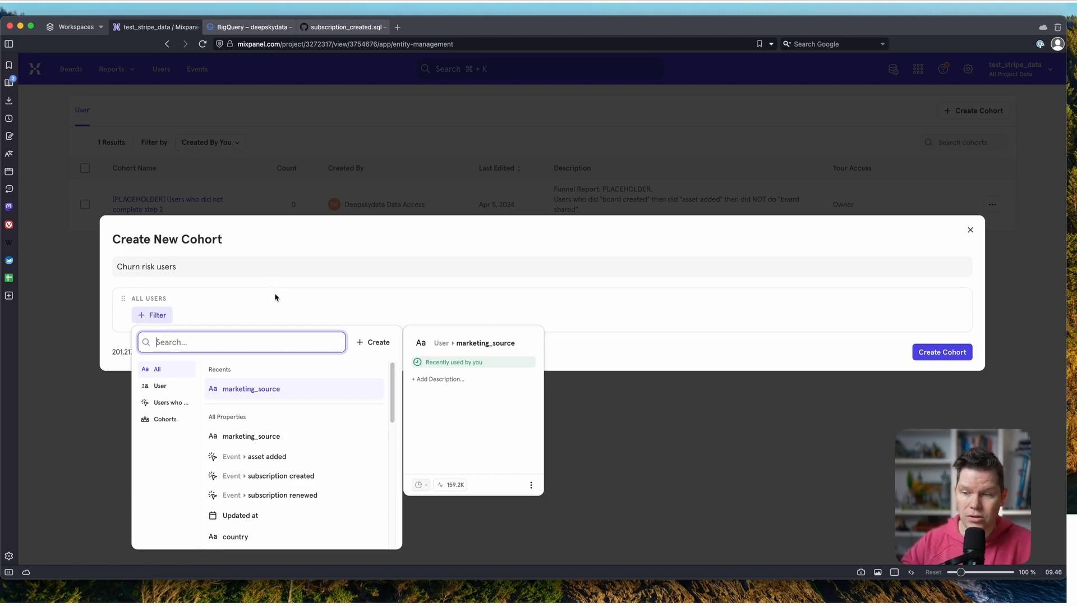
left_click(185, 402)
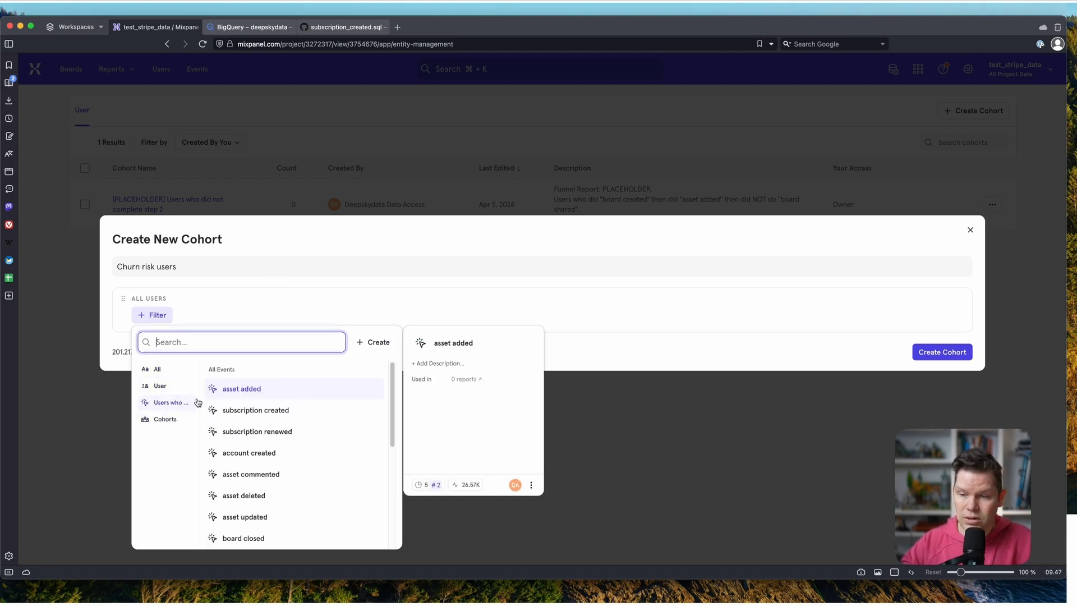
left_click(283, 440)
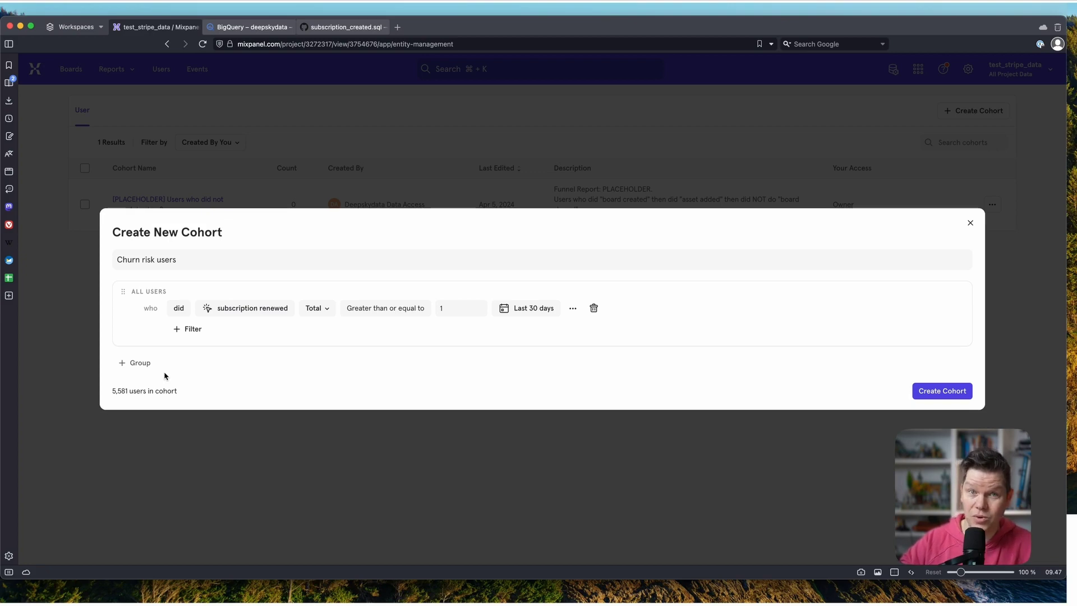
Add a second condition group to the cohort for users who did not do asset added.
left_click(140, 364)
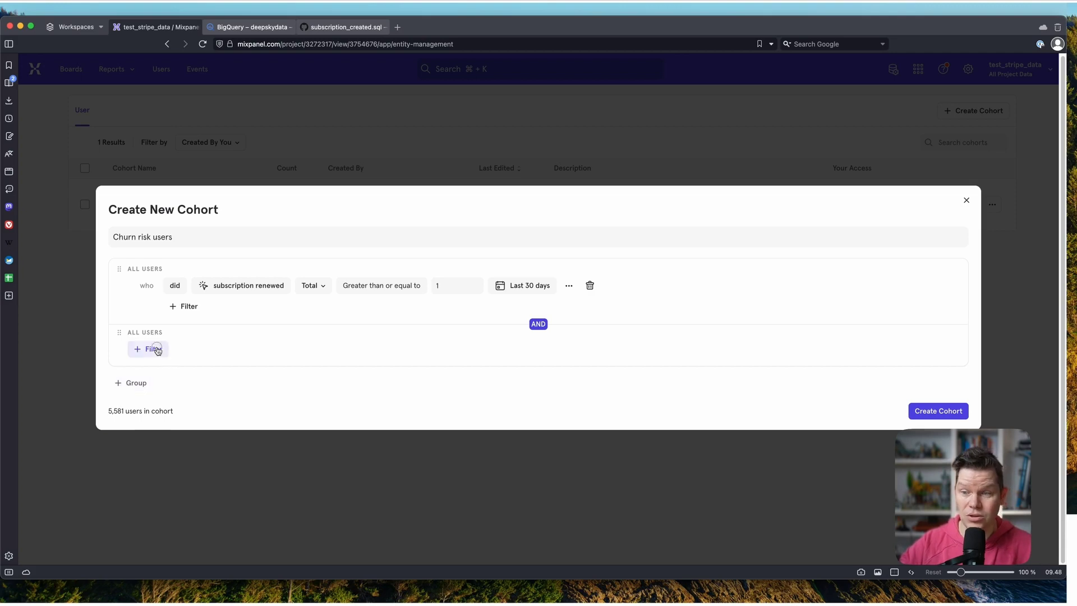
left_click(157, 351)
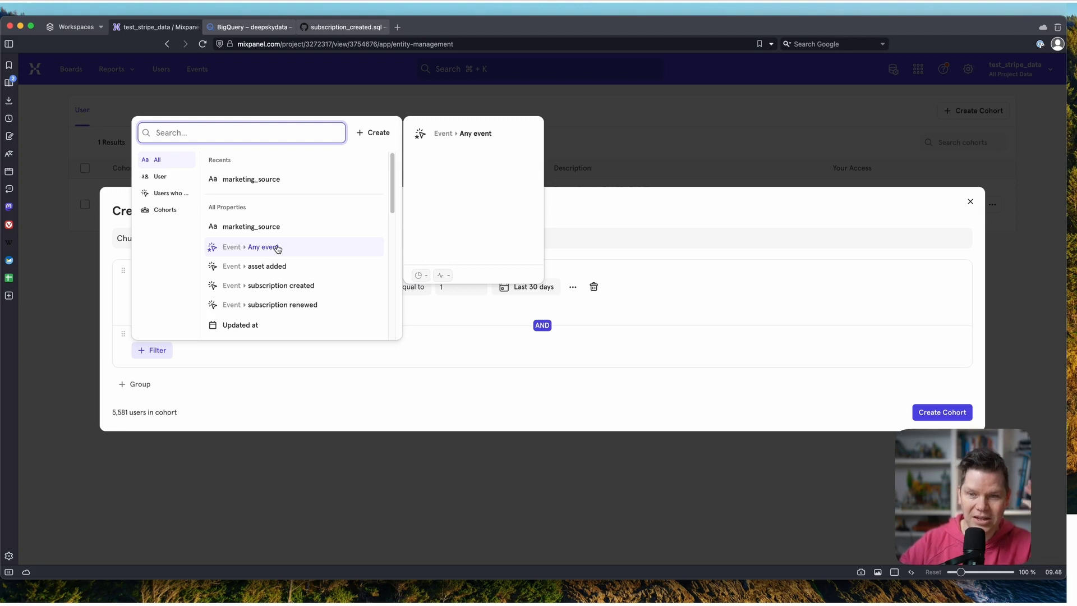
left_click(298, 267)
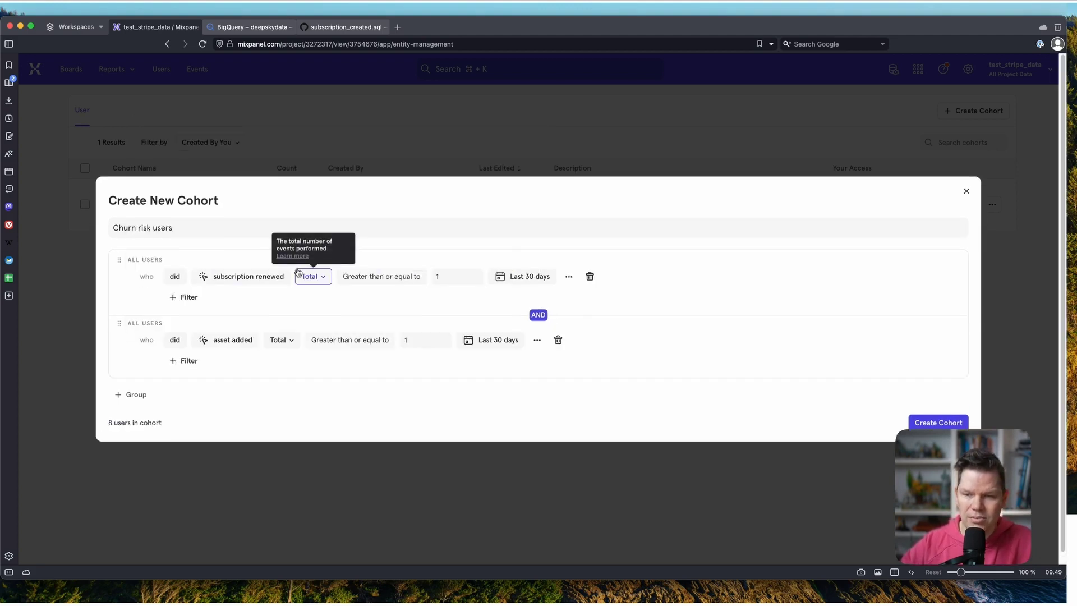
left_click(174, 340)
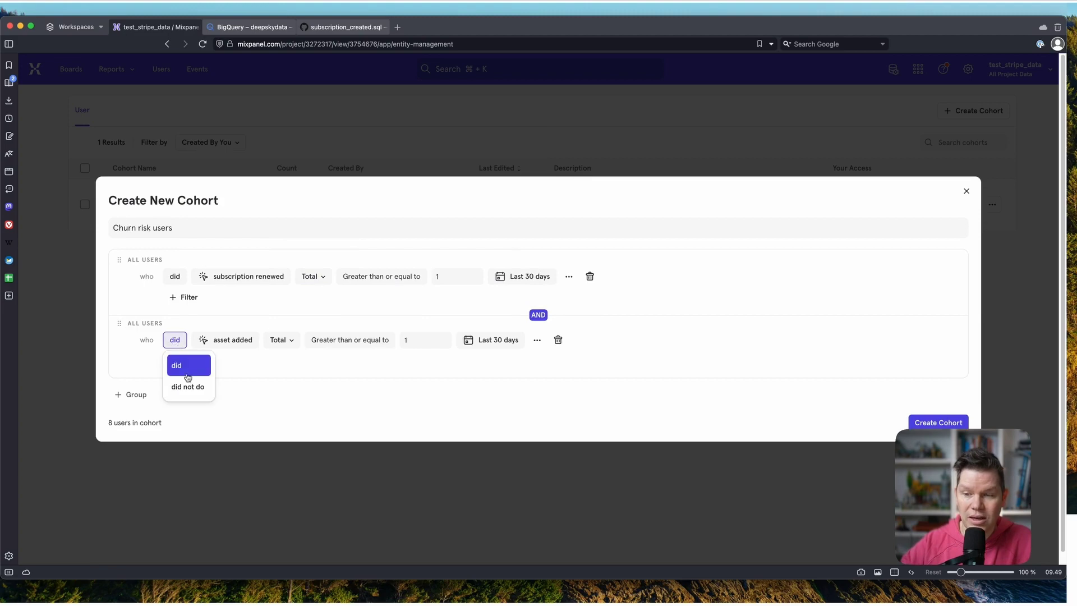
left_click(188, 386)
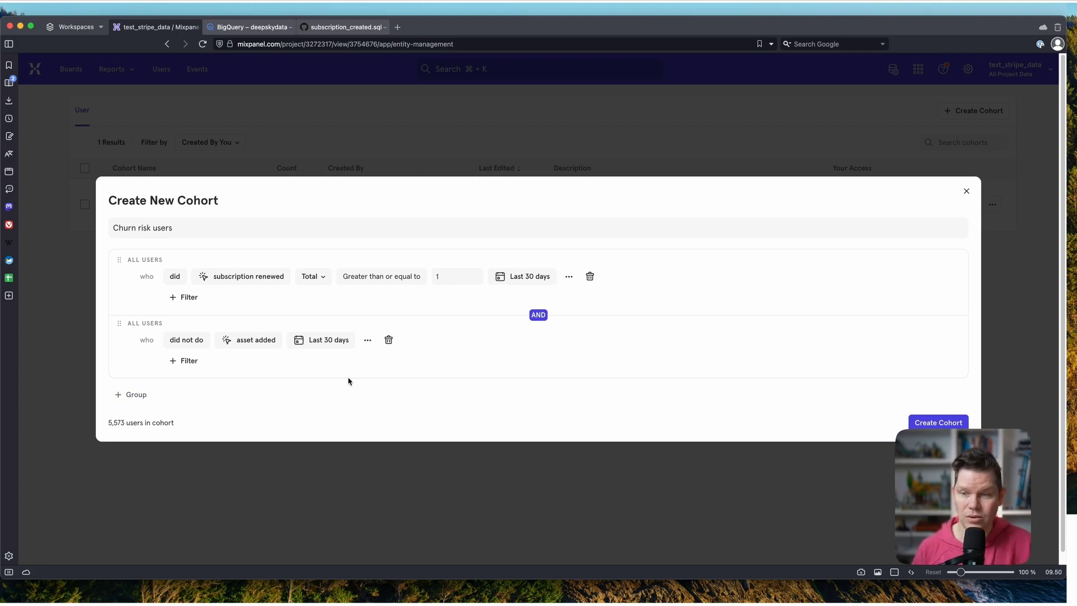
Set the asset added condition's time range to the last 60 days and create the cohort.
left_click(323, 341)
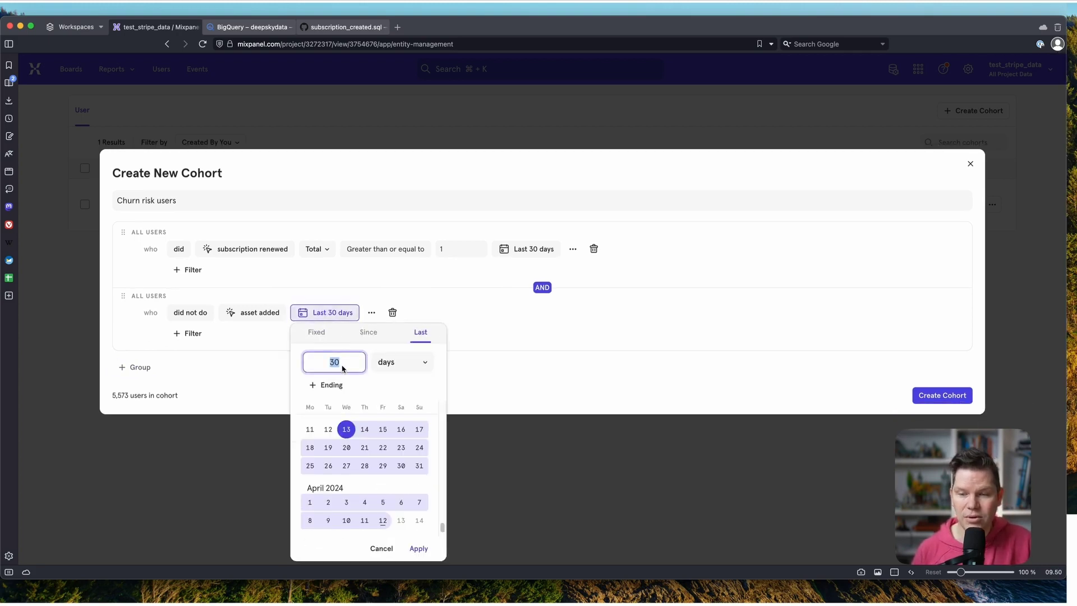
type("6")
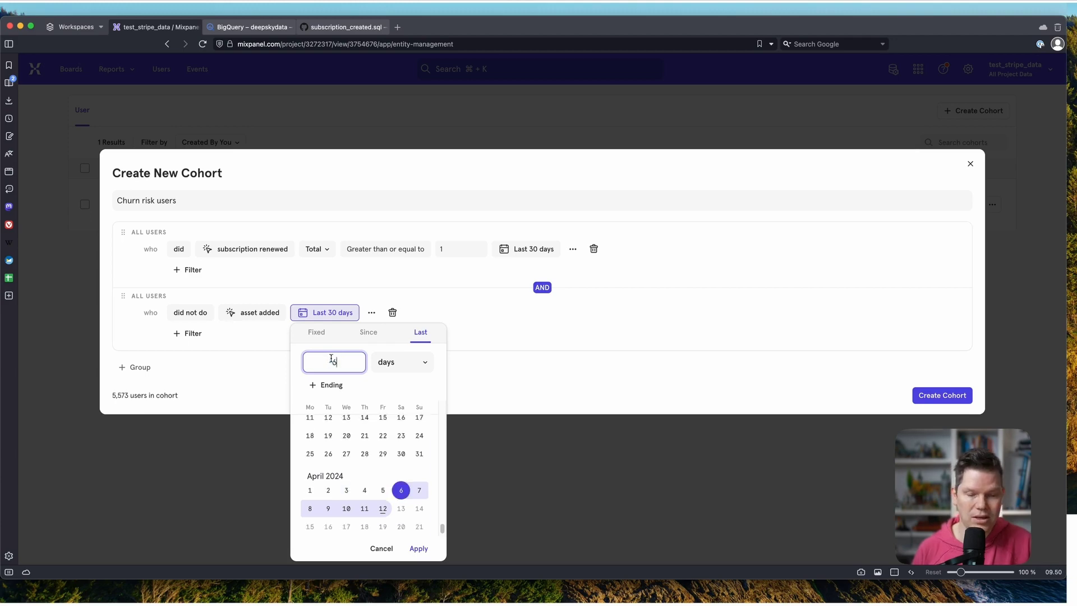
type("0")
left_click(420, 549)
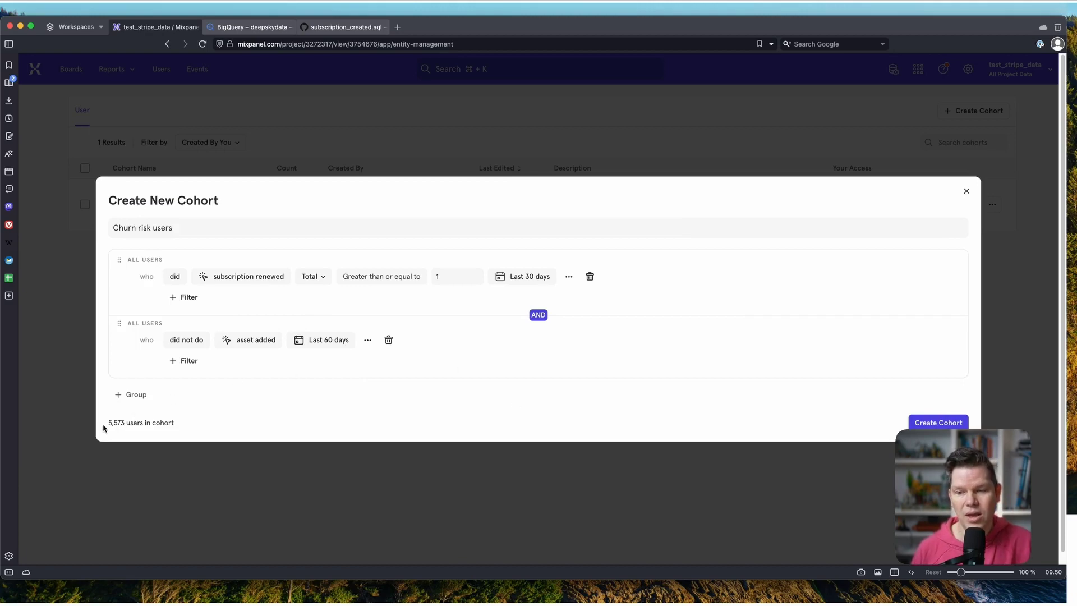
left_click_drag(110, 426, 126, 426)
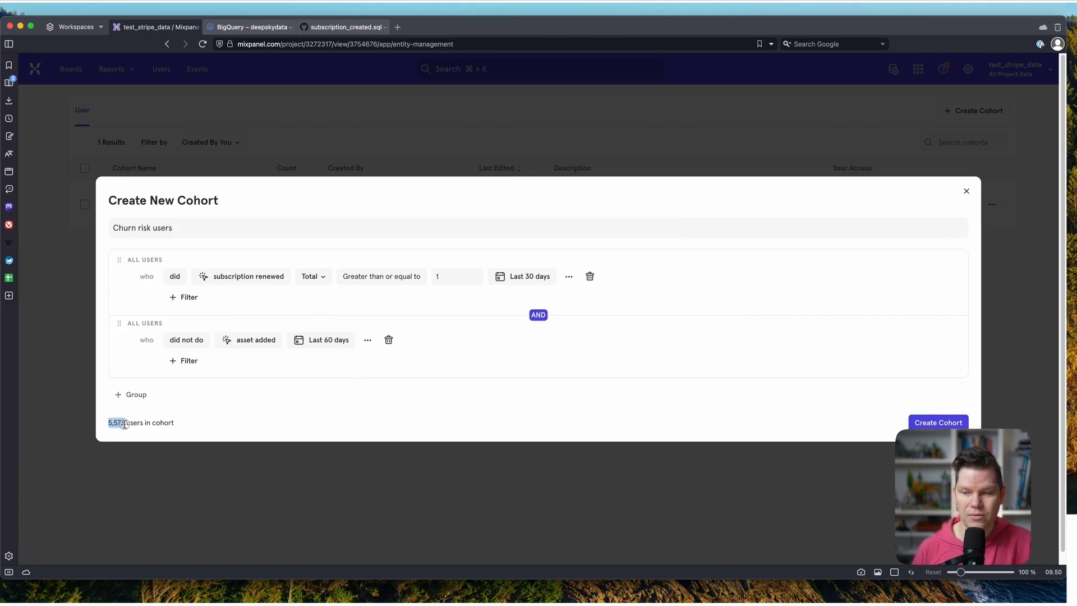
left_click(292, 425)
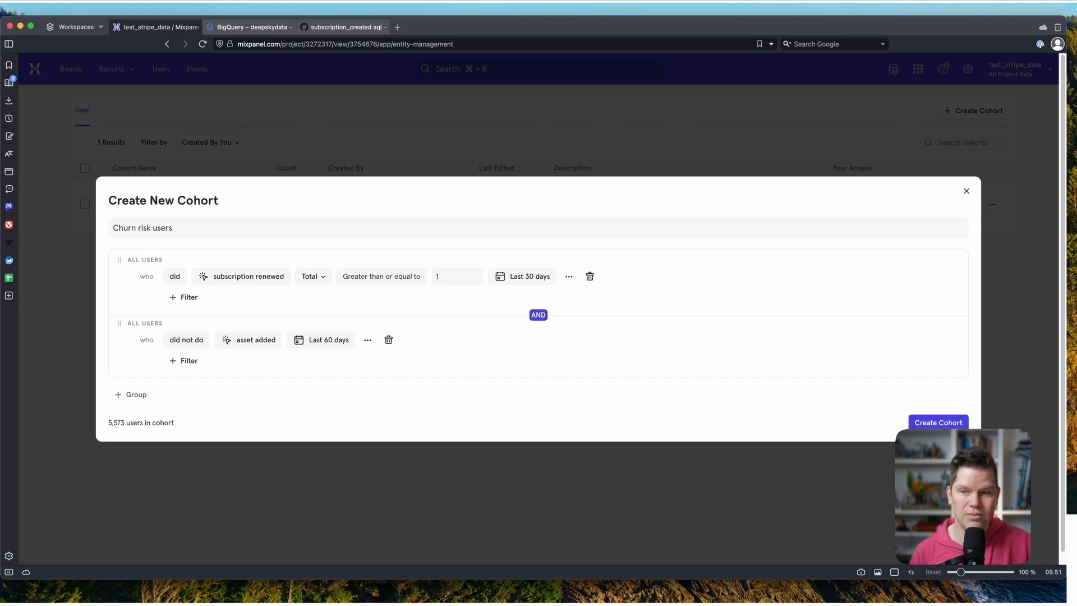
left_click(936, 420)
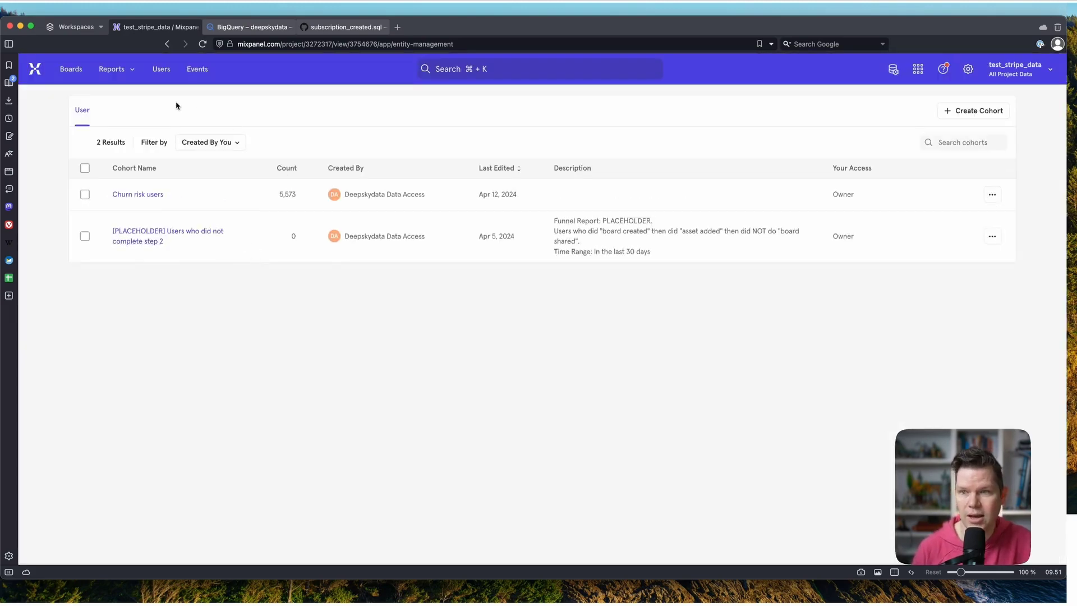
Start a new Insights report with the Churn risk users cohort as its metric, covering the last 6 months.
left_click(111, 69)
left_click(185, 121)
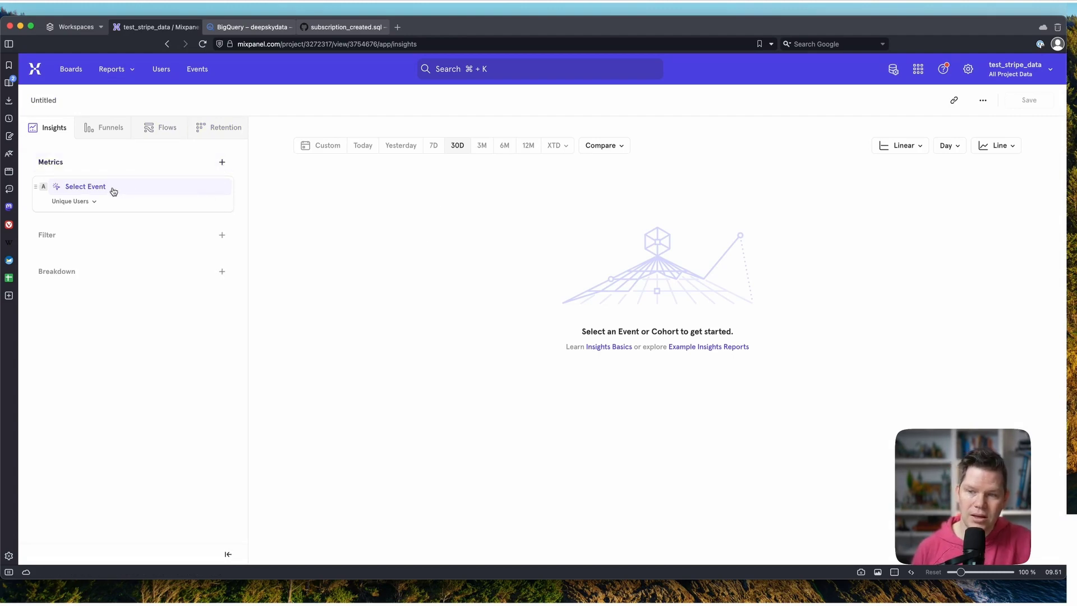
left_click(222, 162)
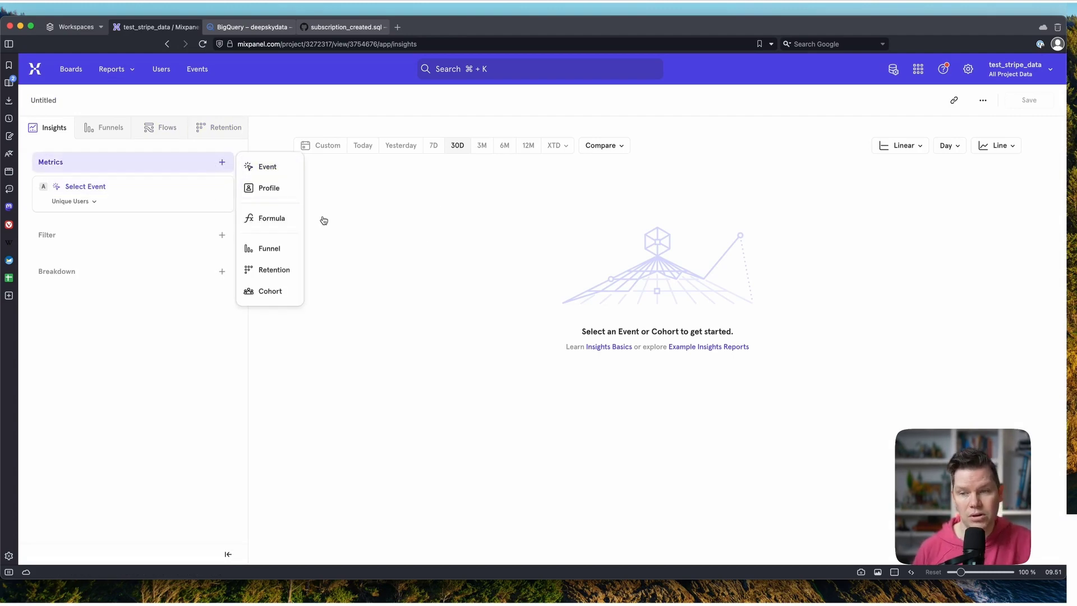
left_click(270, 291)
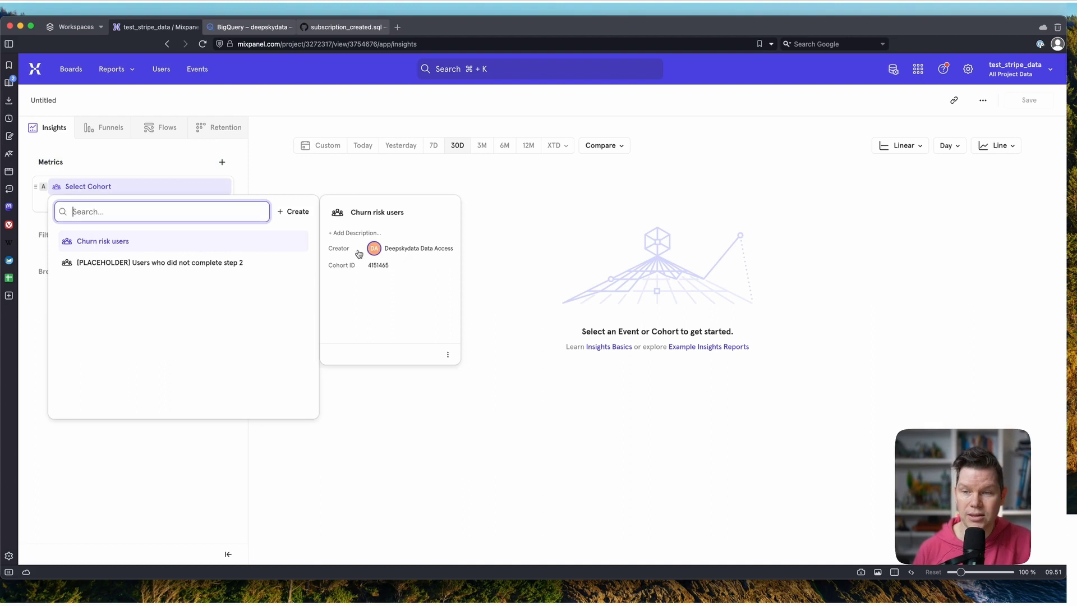
left_click(163, 242)
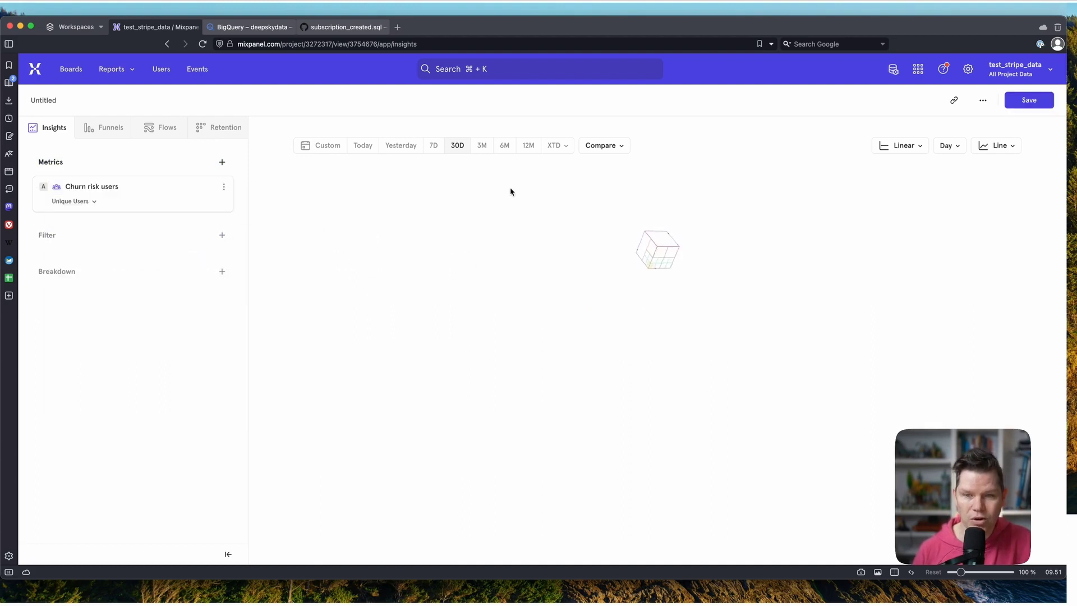
left_click(505, 147)
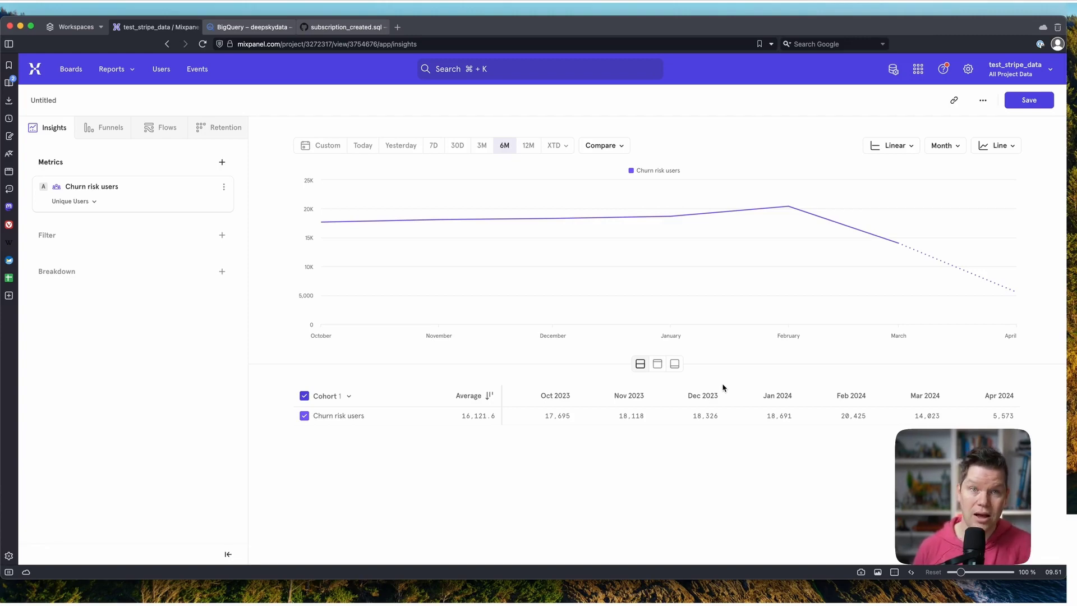
mouse_move(575, 319)
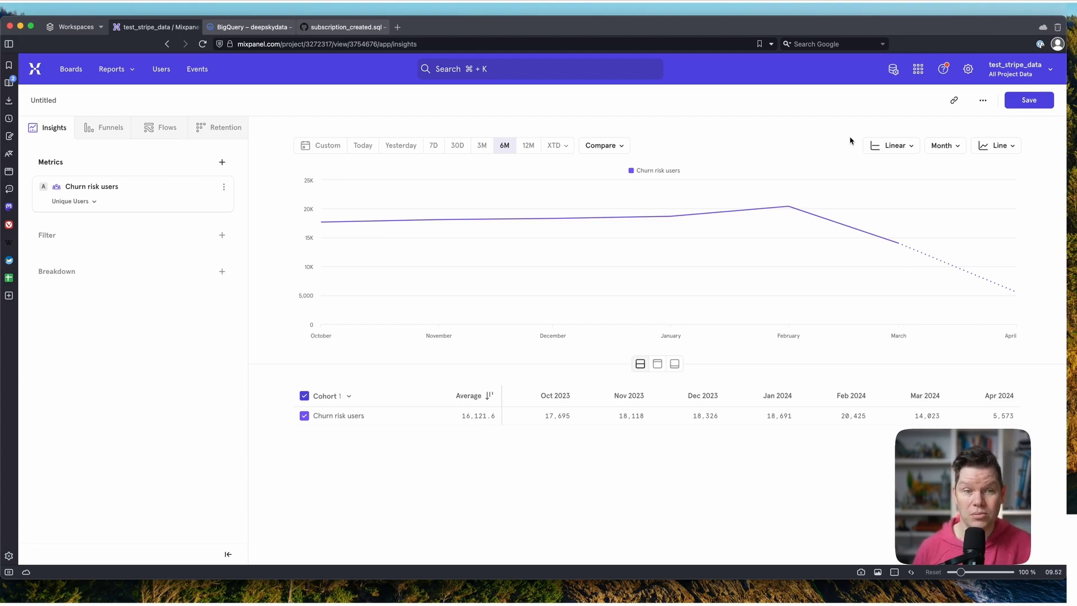
Open the project's integrations and review the destinations available for exporting cohorts.
left_click(893, 69)
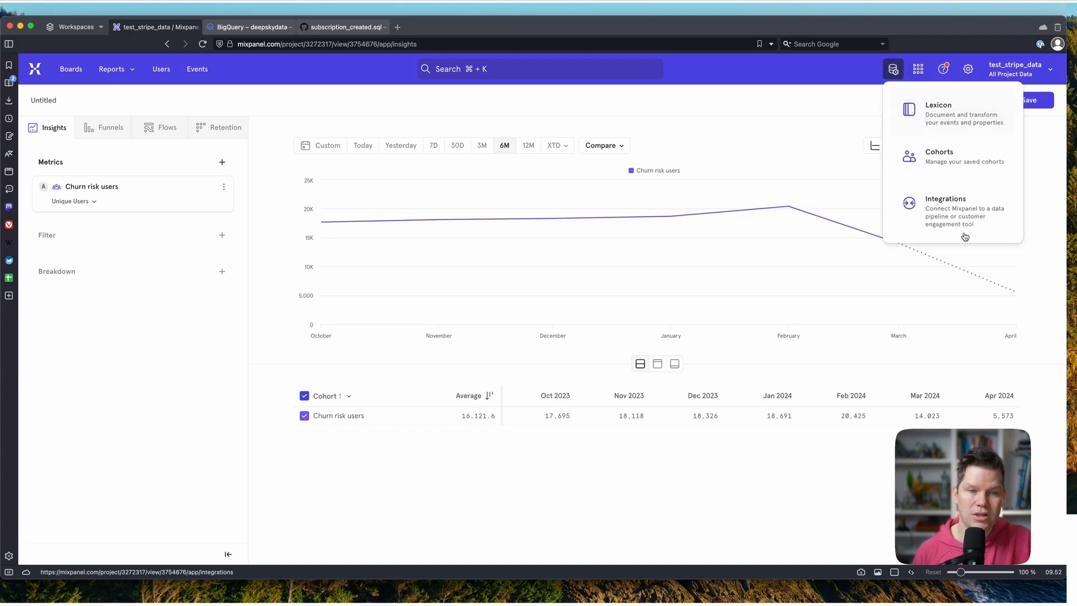
left_click(953, 210)
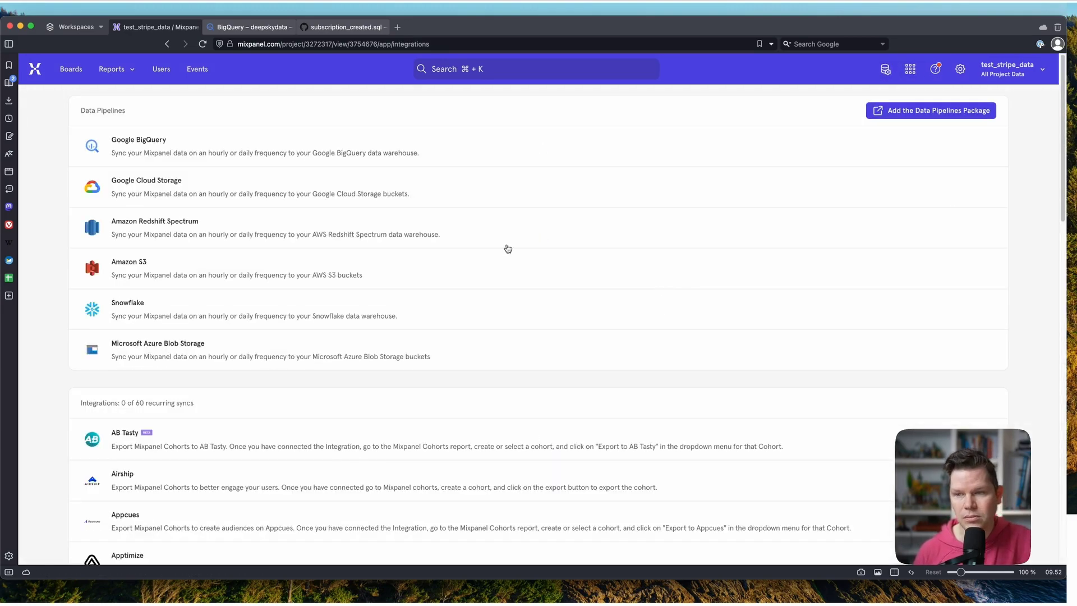
scroll(493, 298, "down", 4)
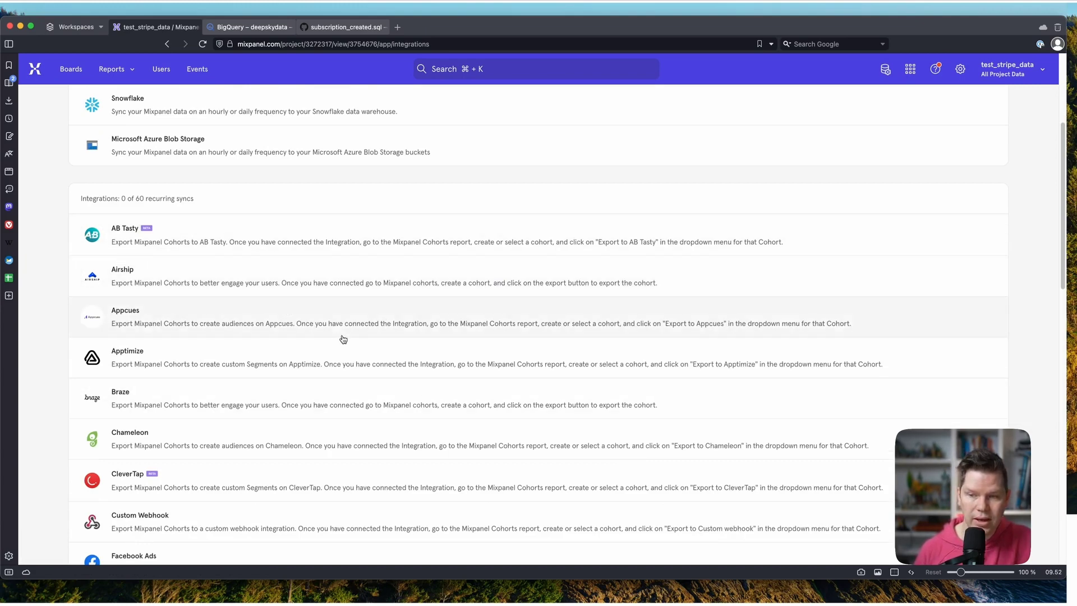
scroll(338, 338, "down", 2)
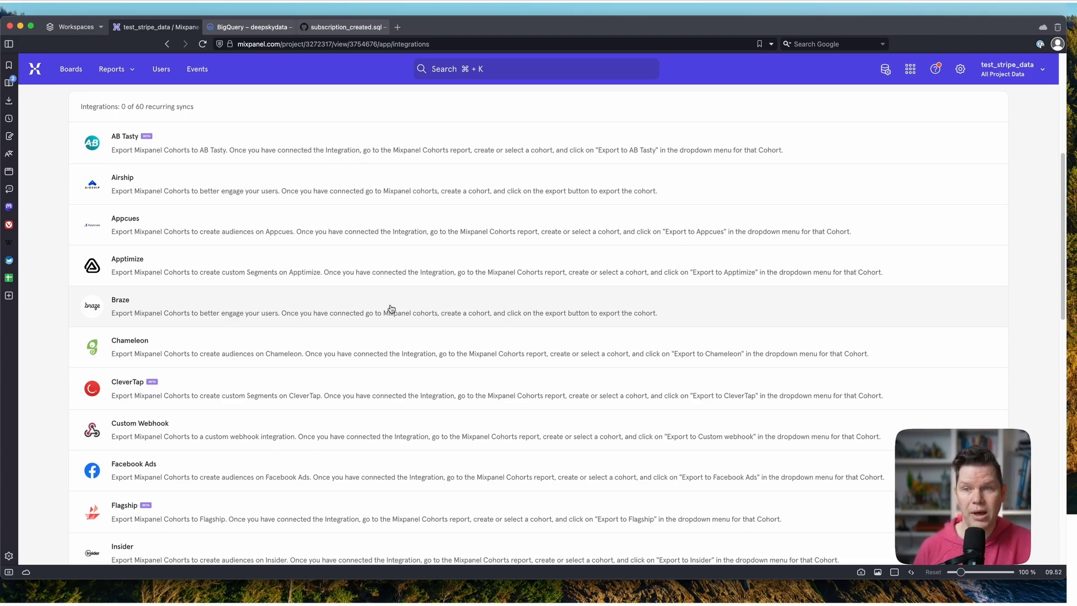
Switch to BigQuery to preview the rows of the user_properties table, and return to the Mixpanel integrations list.
left_click(264, 29)
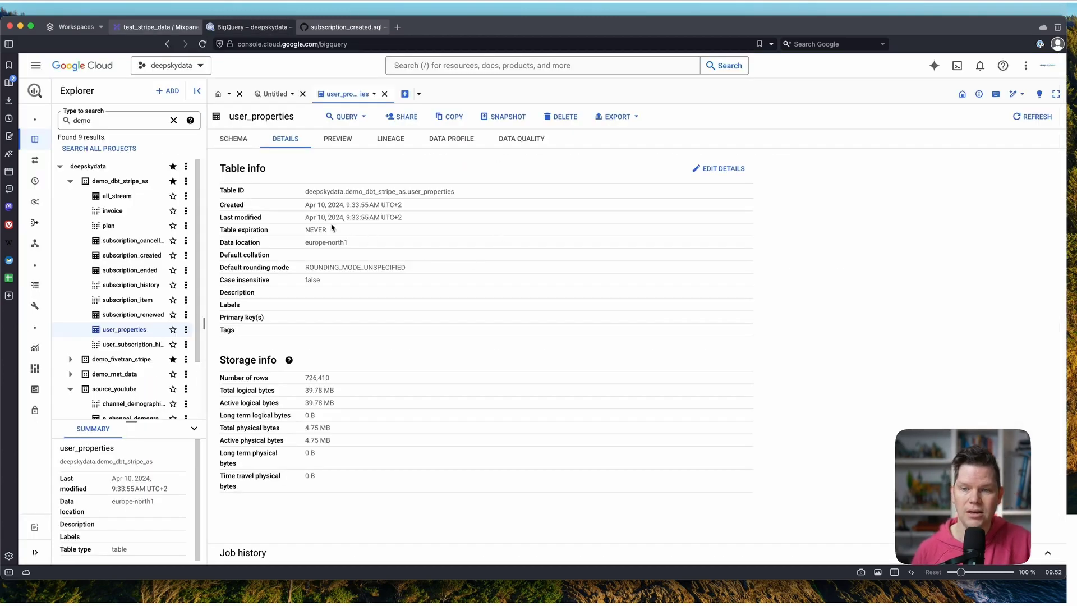
left_click(341, 138)
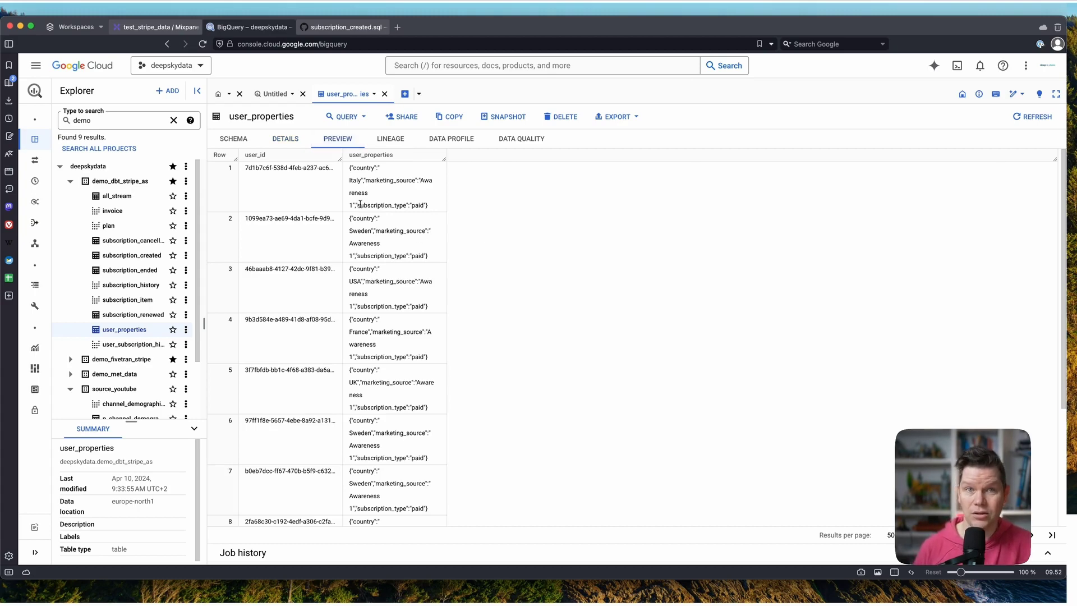
left_click(157, 27)
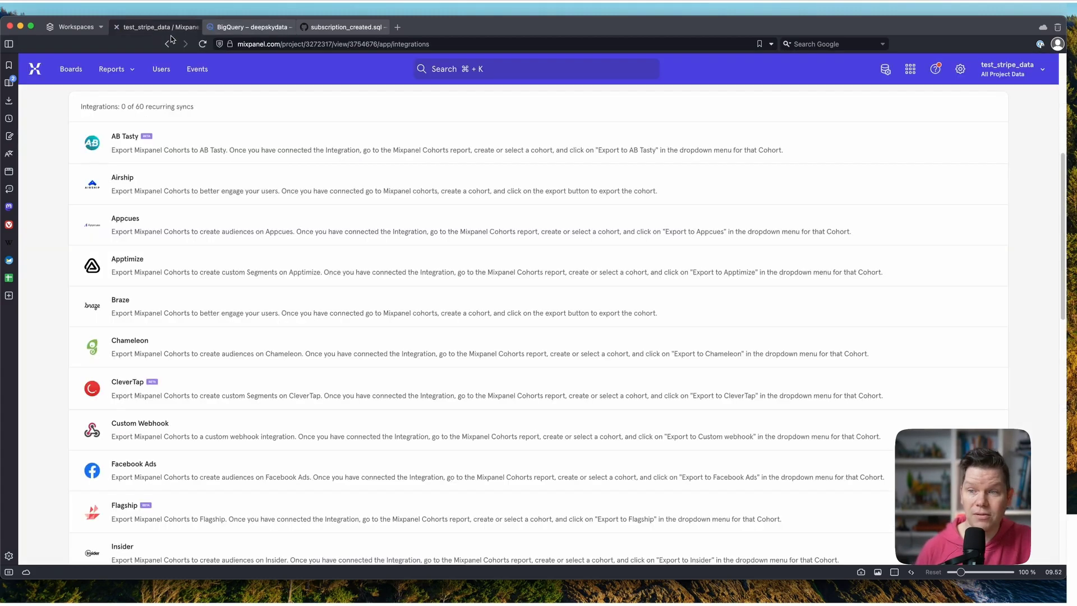
Look through the remaining cohort export integrations, including Custom Webhook, Facebook Ads and Mailchimp.
scroll(312, 451, "down", 5)
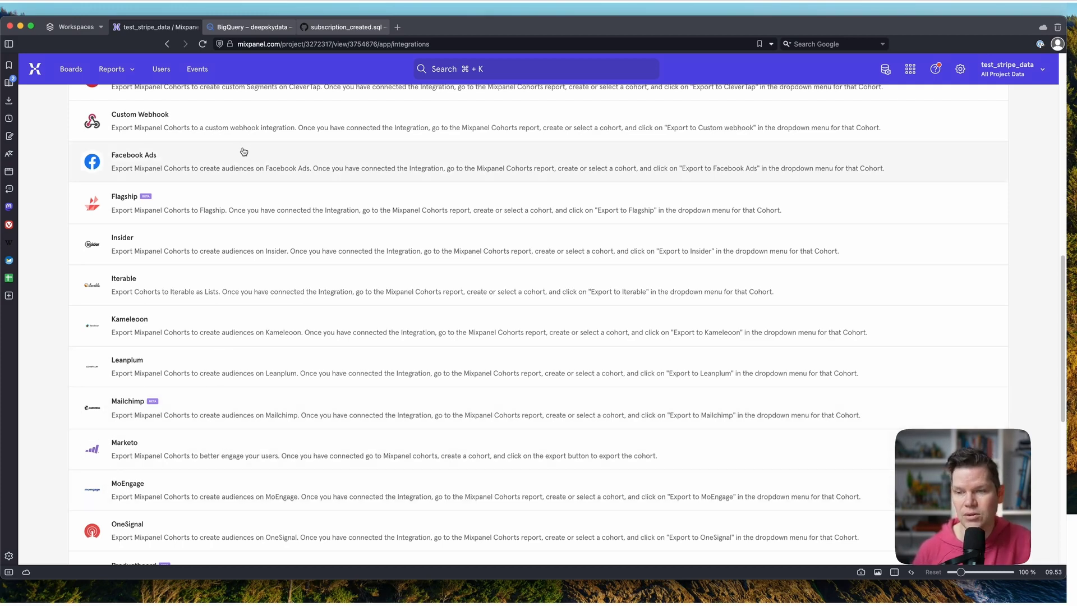
scroll(289, 211, "up", 1)
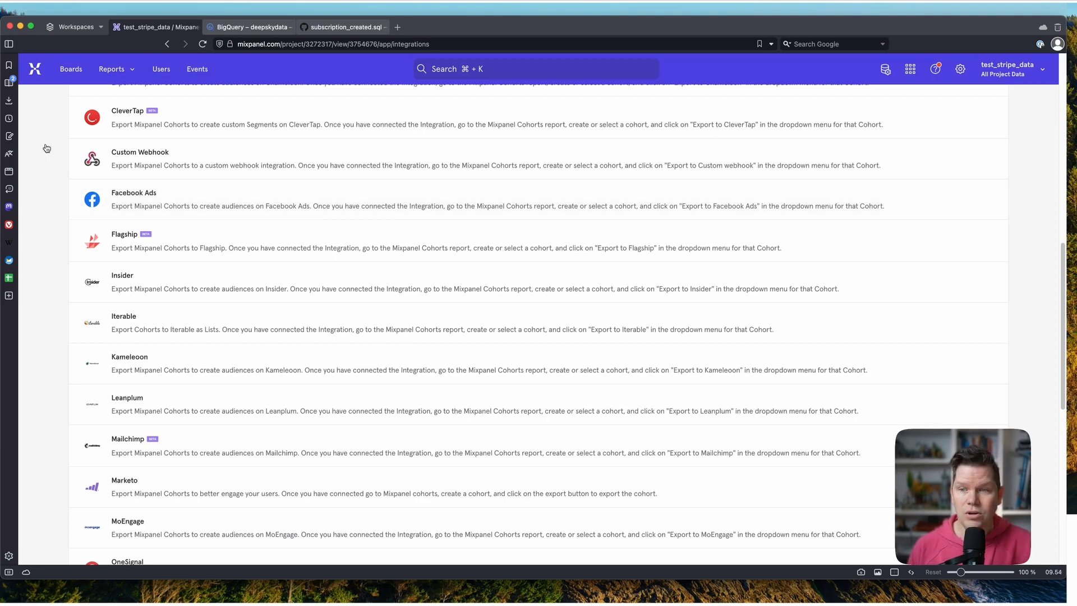
scroll(76, 95, "up", 7)
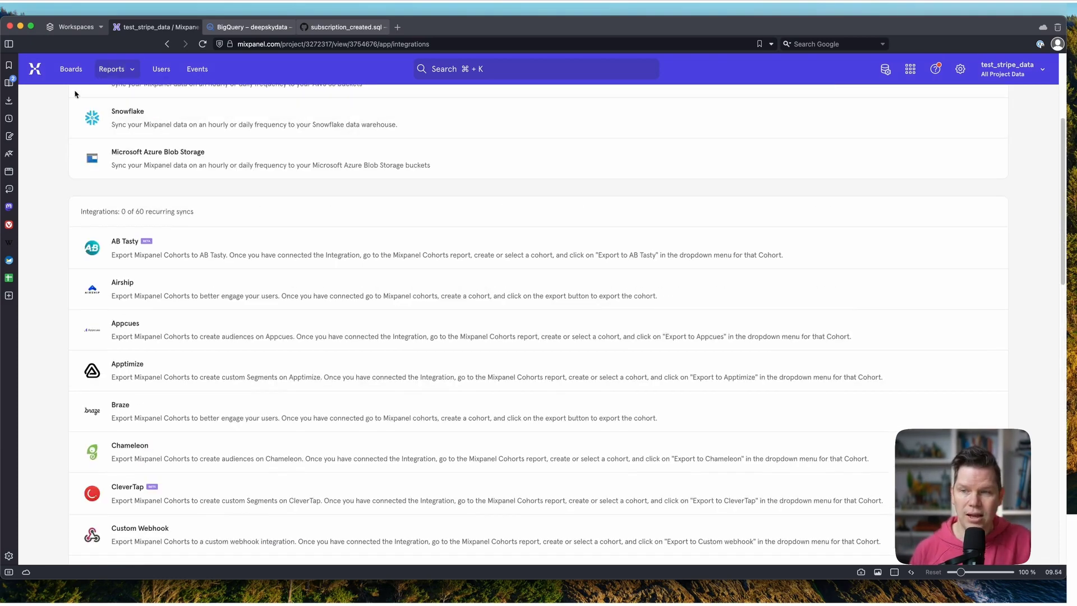
Start a new Retention report with subscription created as the first event and subscription renewed as the return event.
left_click(111, 69)
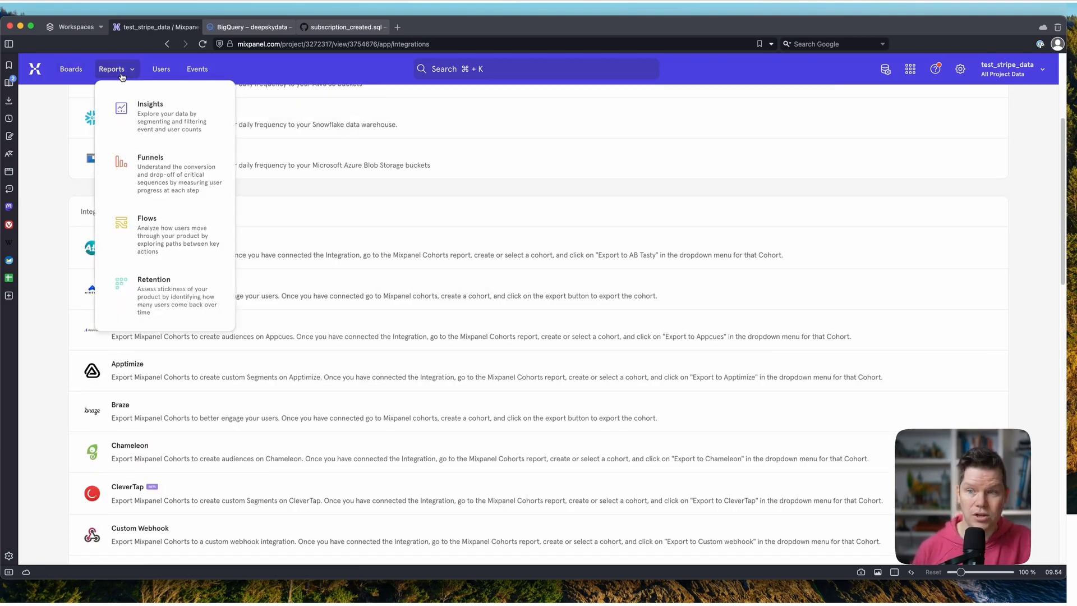
left_click(145, 309)
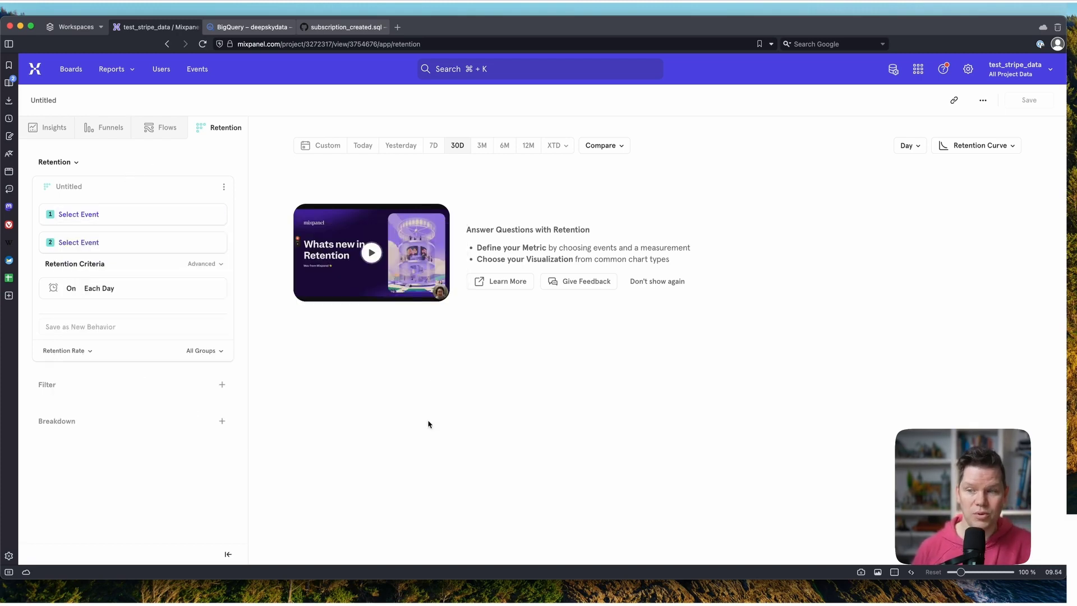
left_click(116, 223)
left_click(180, 305)
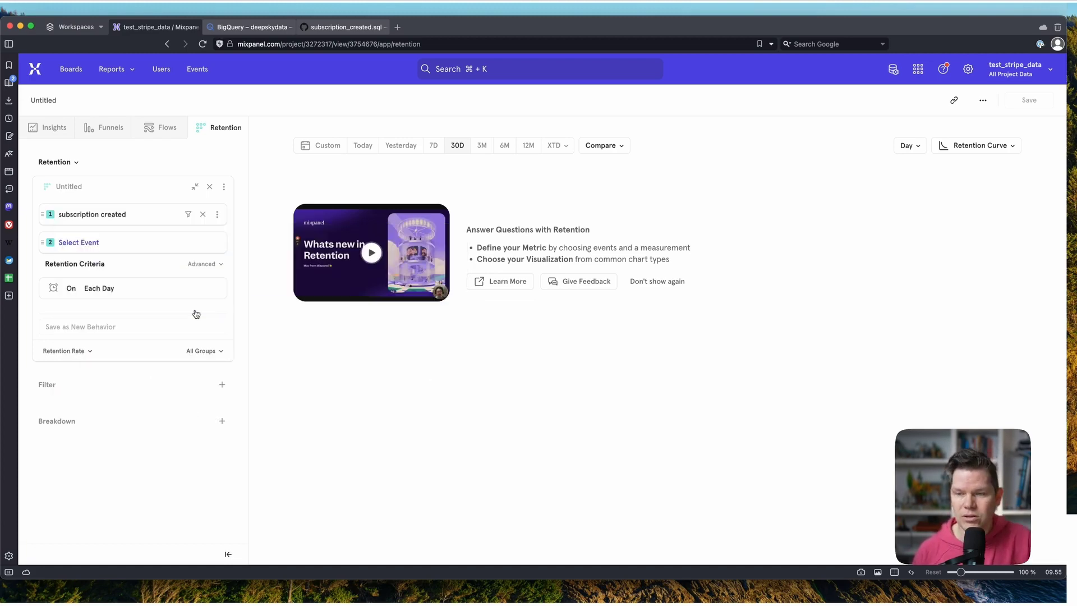
left_click(99, 239)
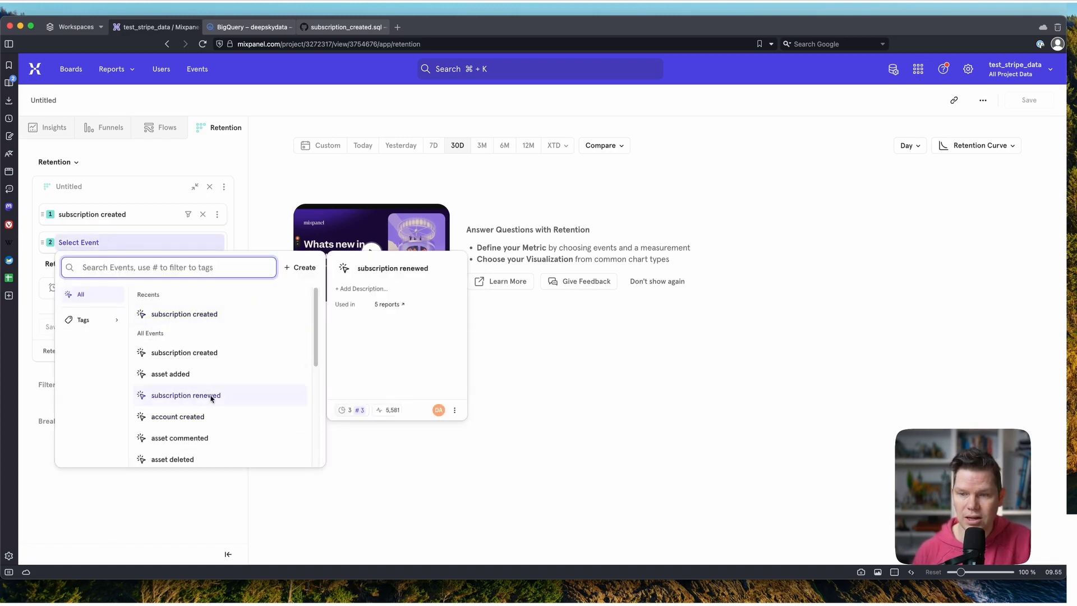
left_click(231, 396)
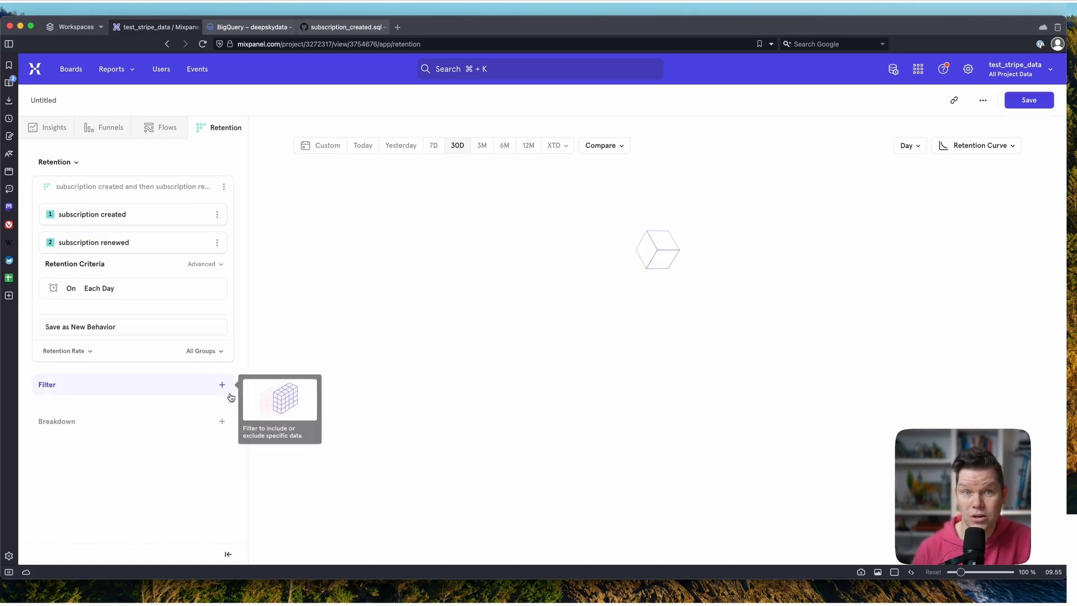
Set the retention report's date range to 12 months and its retention criteria to each month, and inspect the curve.
left_click(504, 146)
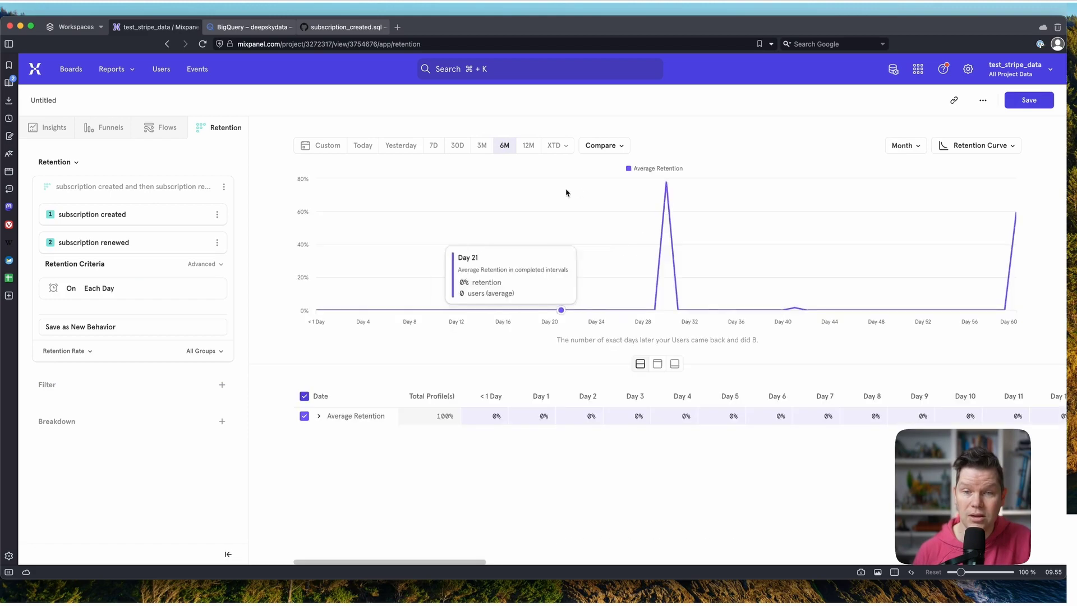
left_click(530, 147)
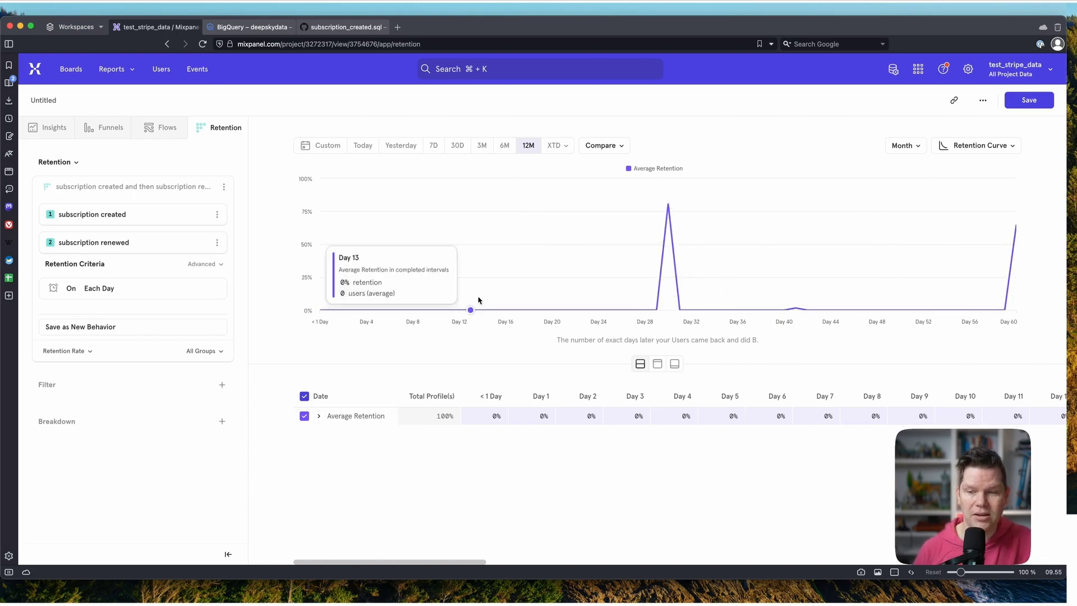
left_click(112, 288)
left_click(116, 362)
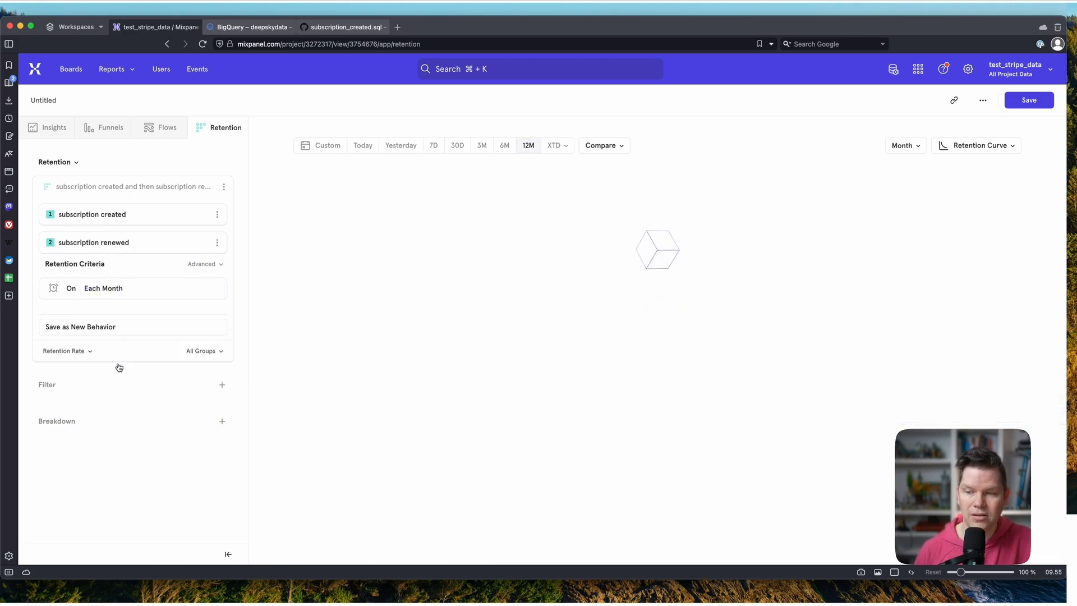
mouse_move(368, 295)
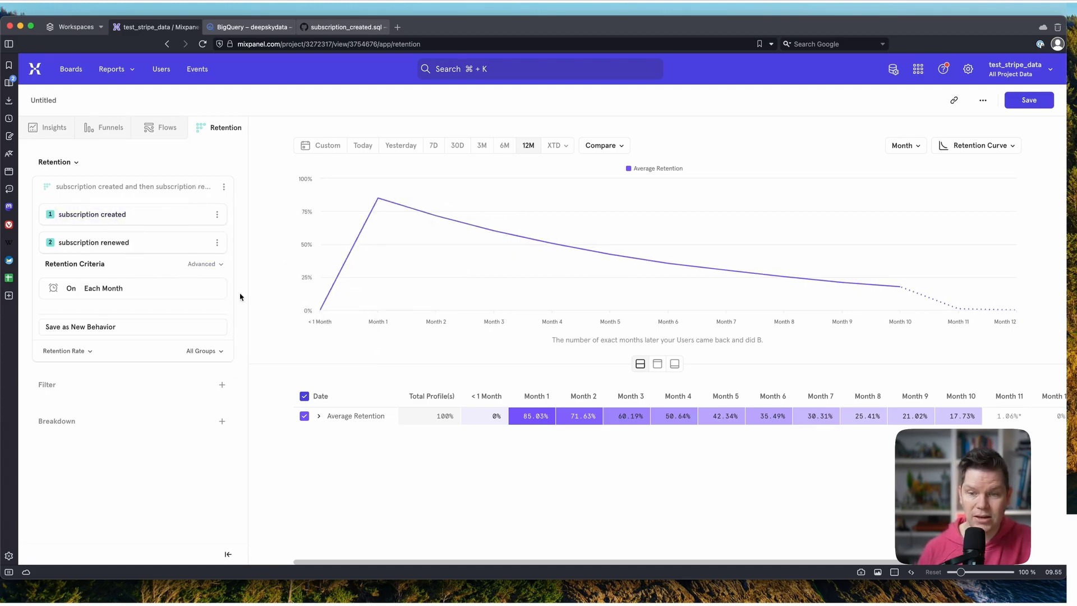
mouse_move(375, 218)
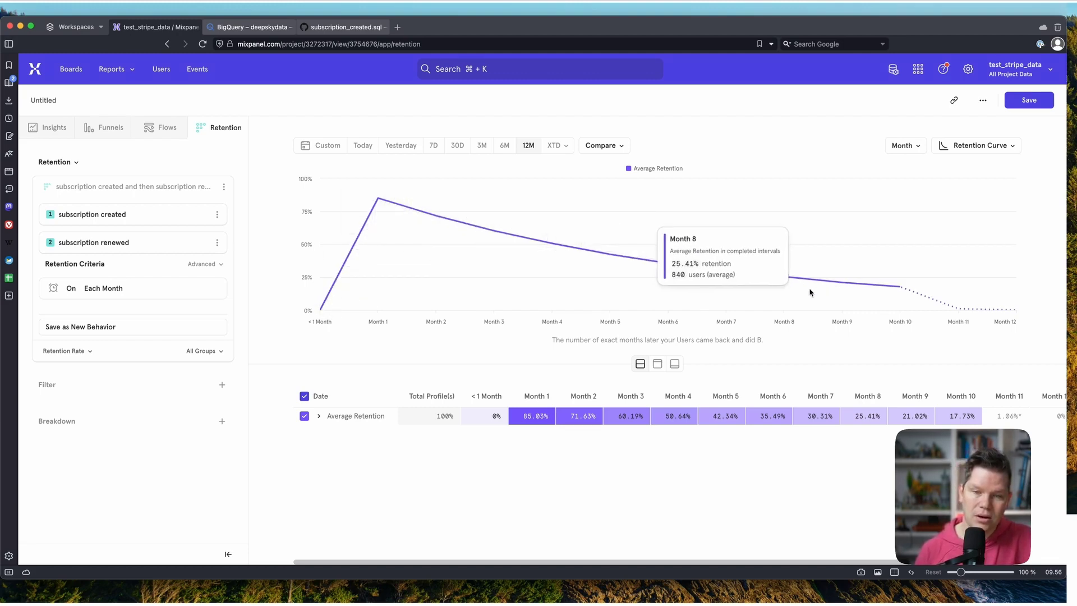
mouse_move(915, 294)
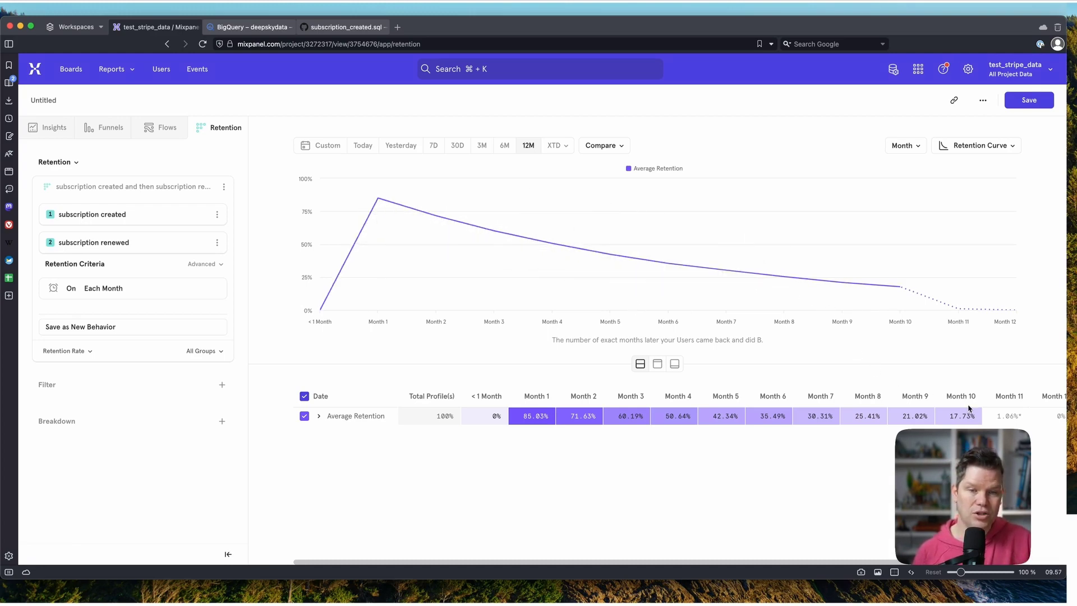
Expand Average Retention into its monthly start-date cohorts, show only the table, and examine the incomplete months of recent cohorts.
left_click(319, 416)
scroll(628, 453, "down", 3)
scroll(627, 452, "up", 3)
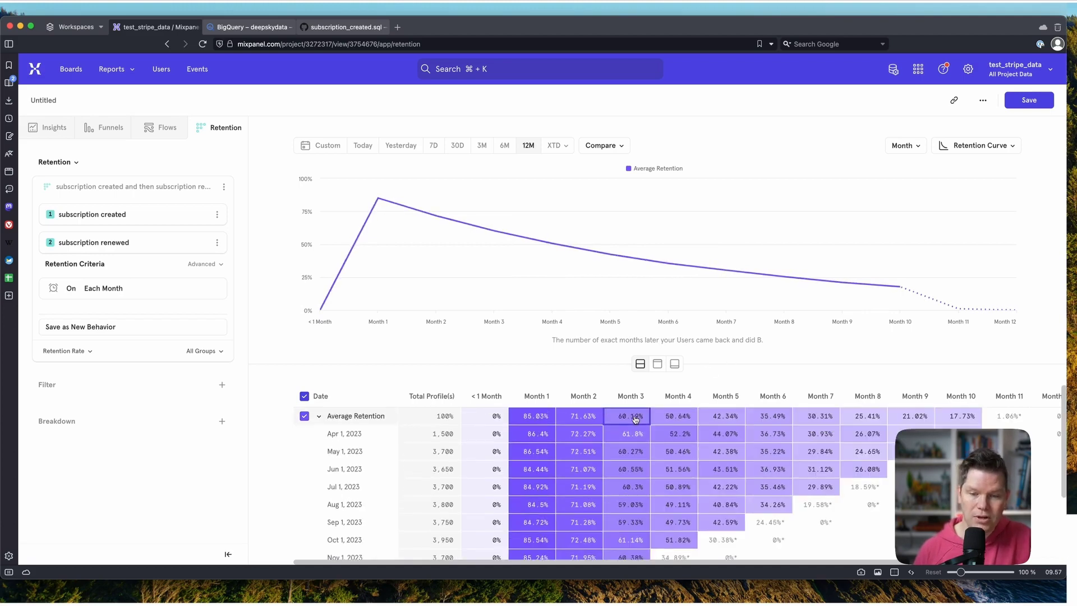
left_click(655, 367)
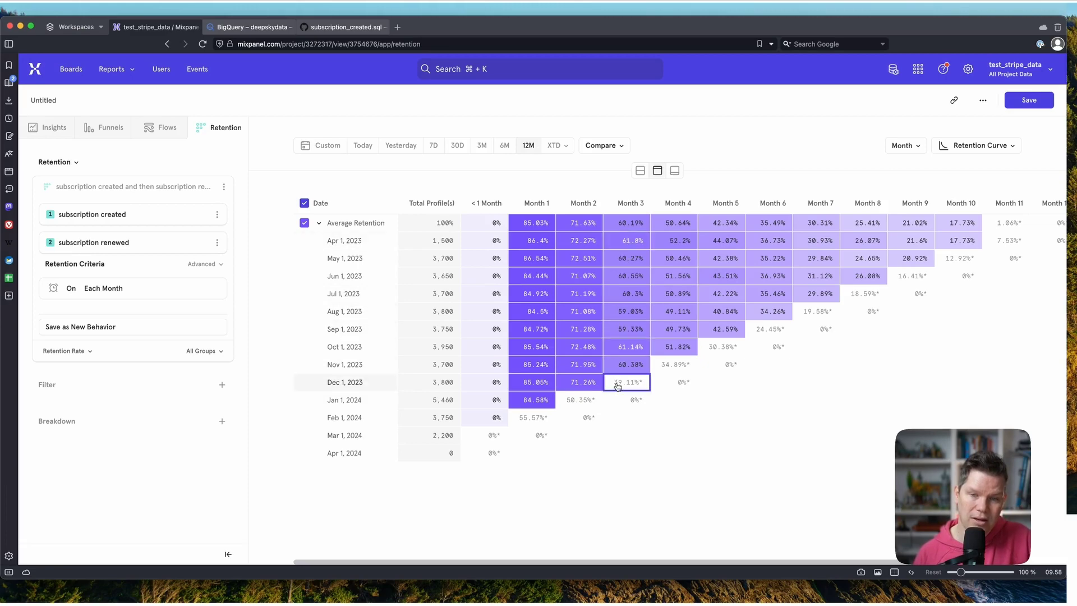
mouse_move(635, 399)
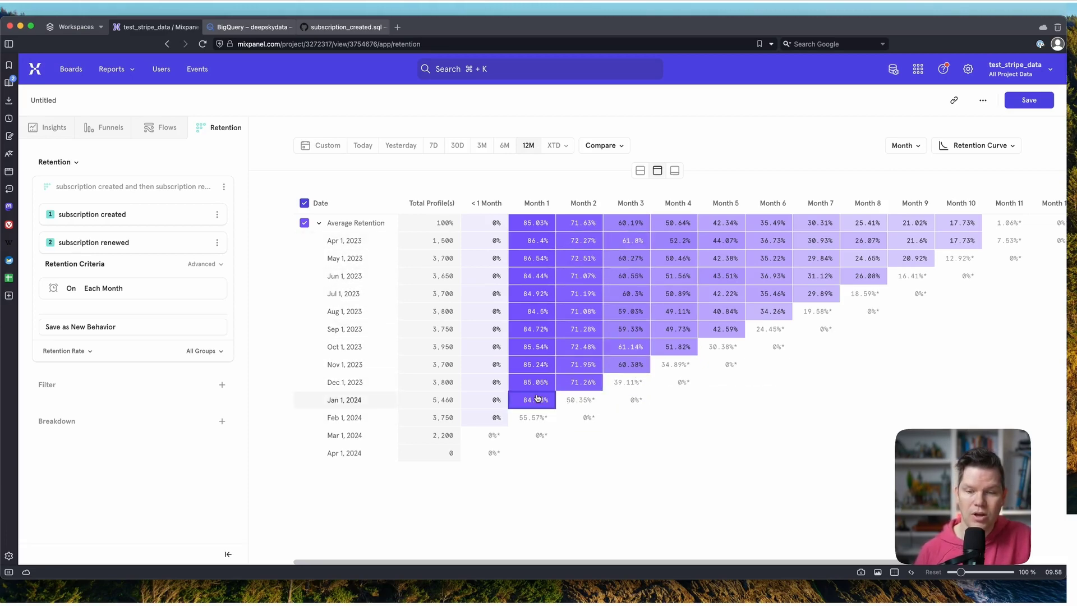
mouse_move(591, 400)
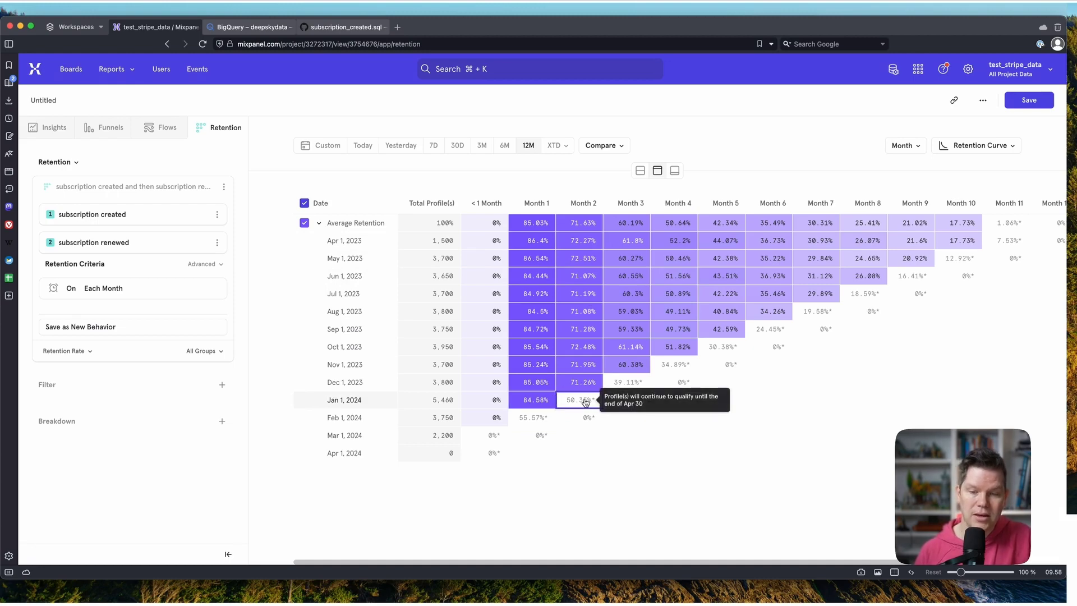